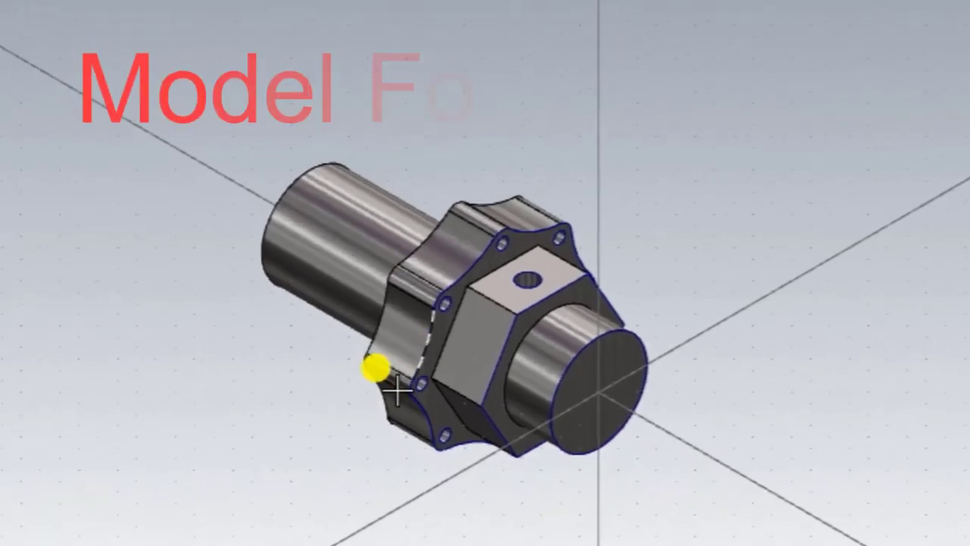
- Orbit the finished turn-mill part to show its hex face and planes
middle_click_drag(389, 386, 333, 506)
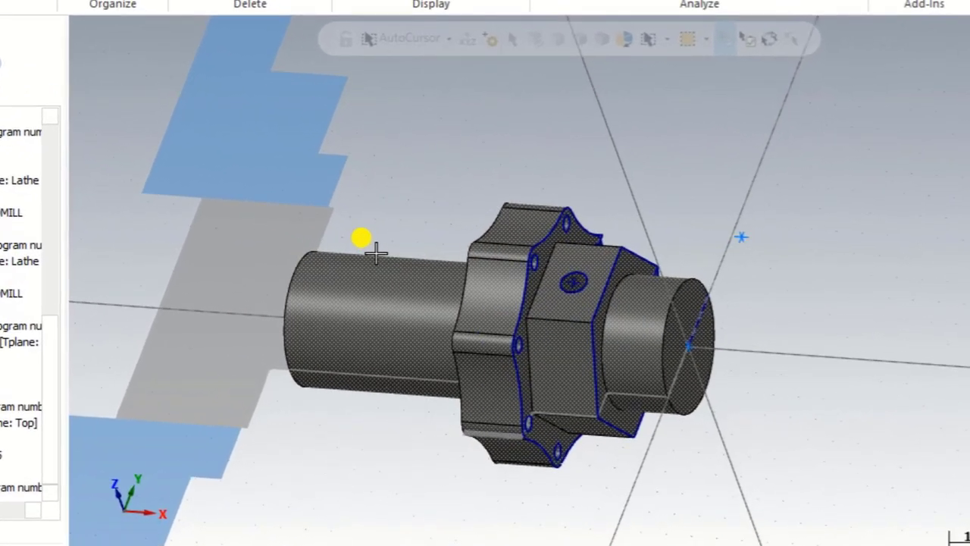
middle_click_drag(388, 254, 481, 412)
middle_click_drag(507, 475, 482, 245)
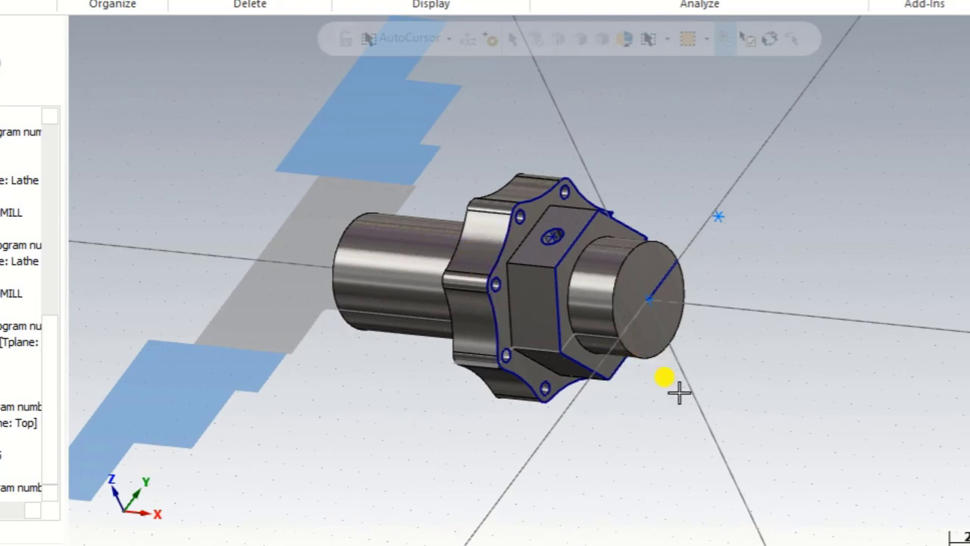
mouse_move(679, 391)
middle_mouse_down()
mouse_move(693, 395)
mouse_move(653, 380)
middle_mouse_up()
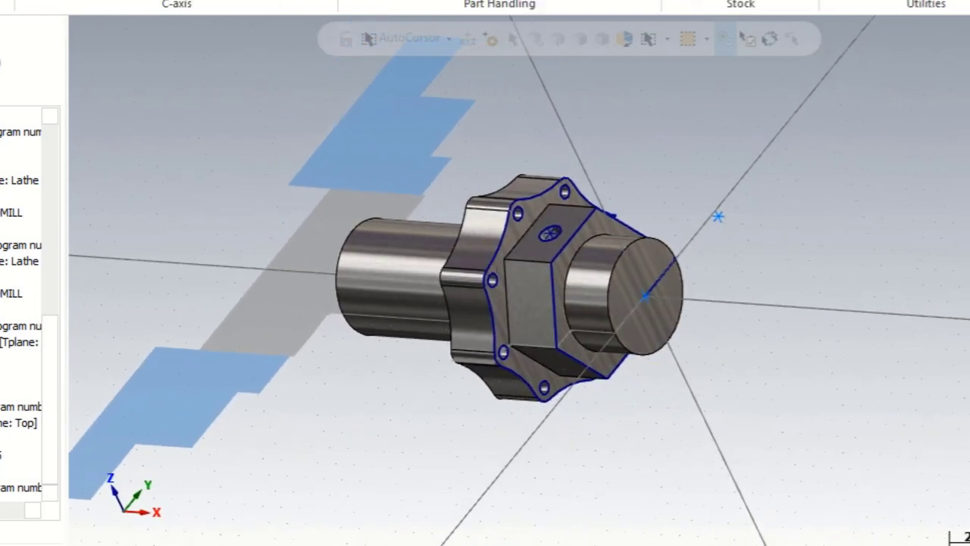
- Preview the C-axis drilling operations, then show the stock and view the toolpaths from several angles
left_click(330, 1)
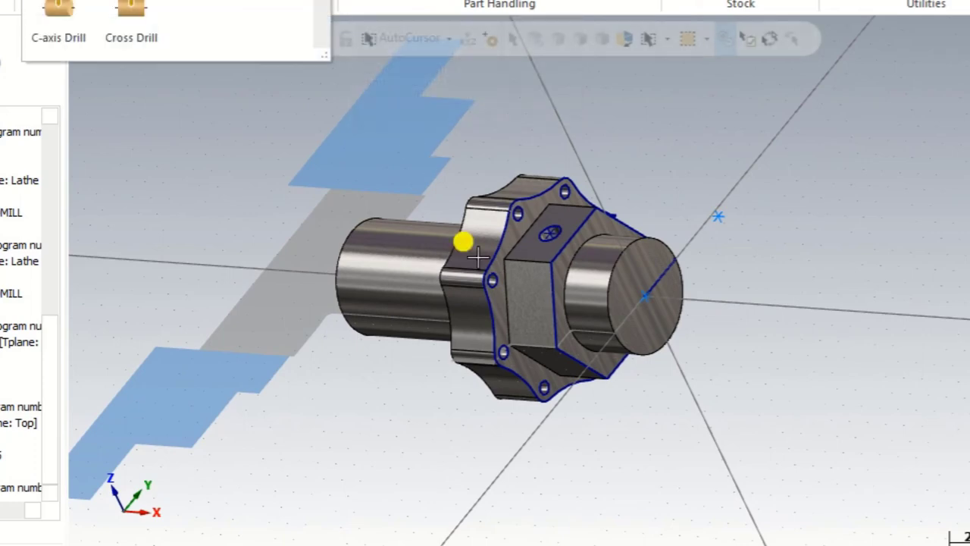
mouse_move(608, 426)
middle_mouse_down()
mouse_move(626, 440)
mouse_move(678, 422)
mouse_move(717, 430)
mouse_move(694, 441)
mouse_move(628, 442)
mouse_move(630, 457)
mouse_move(632, 447)
mouse_move(732, 437)
mouse_move(677, 455)
mouse_move(665, 448)
mouse_move(495, 298)
mouse_move(529, 306)
mouse_move(481, 311)
mouse_move(489, 342)
mouse_move(492, 296)
mouse_move(343, 477)
middle_mouse_up()
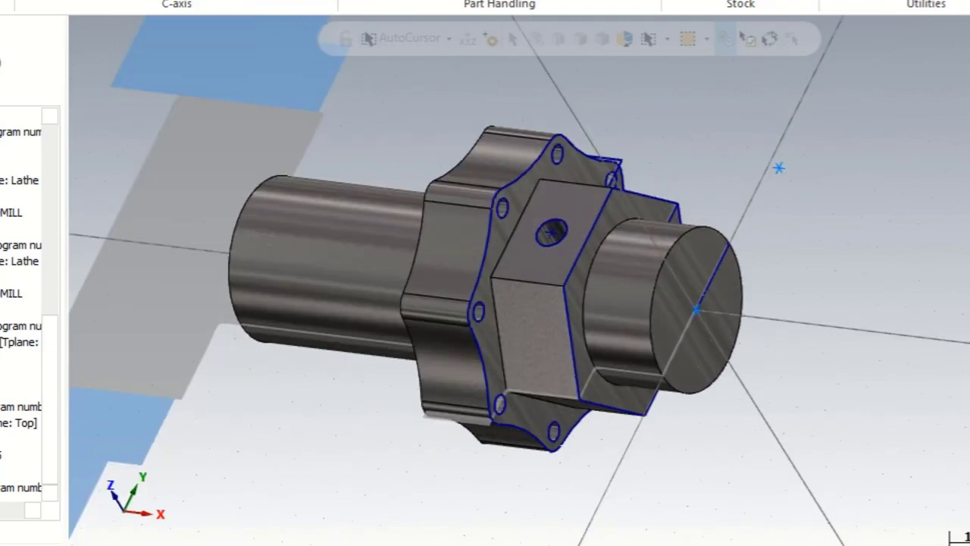
left_click(266, 314)
mouse_move(136, 356)
middle_mouse_down()
mouse_move(156, 365)
mouse_move(331, 367)
mouse_move(551, 304)
middle_mouse_up()
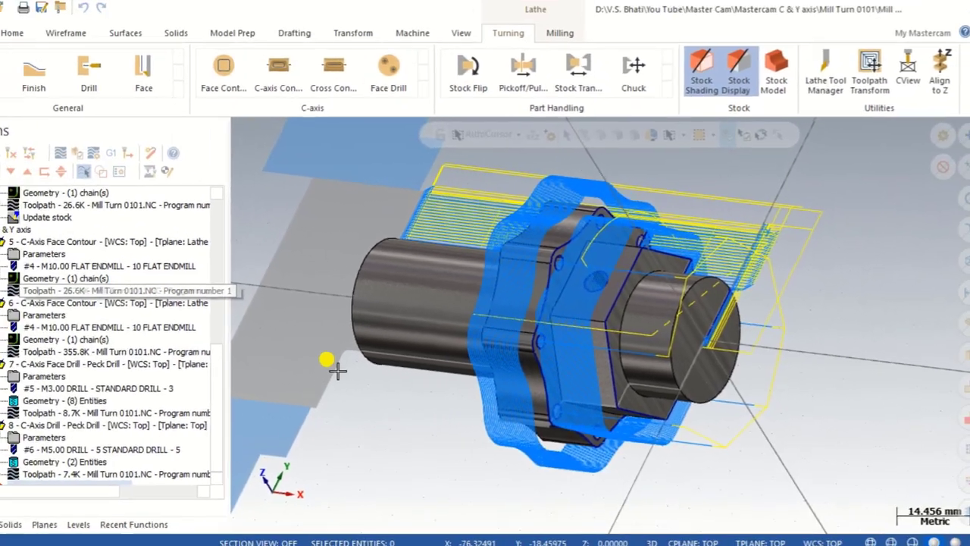
mouse_move(615, 350)
middle_mouse_down()
mouse_move(561, 307)
mouse_move(439, 429)
mouse_move(501, 372)
mouse_move(487, 376)
middle_mouse_up()
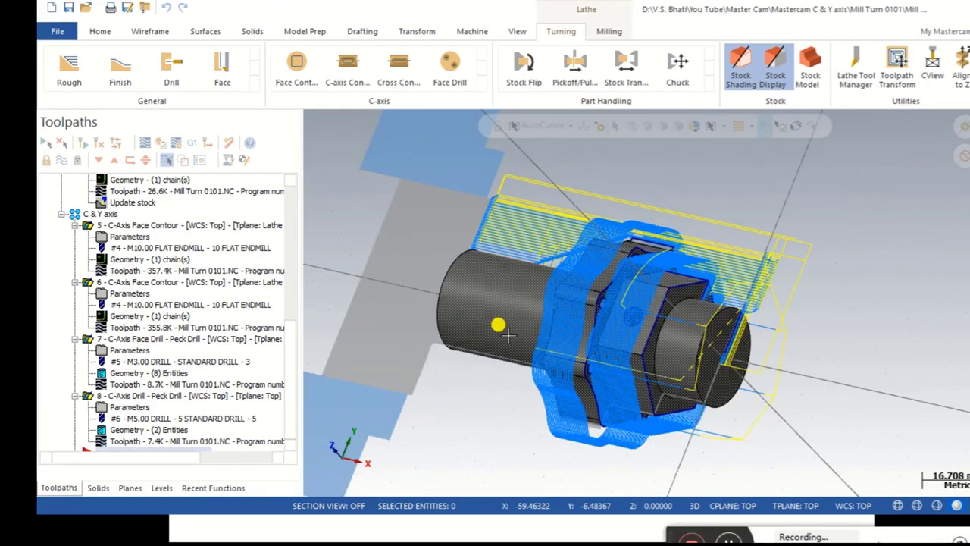
mouse_move(508, 334)
middle_mouse_down()
mouse_move(762, 333)
mouse_move(538, 332)
middle_mouse_up()
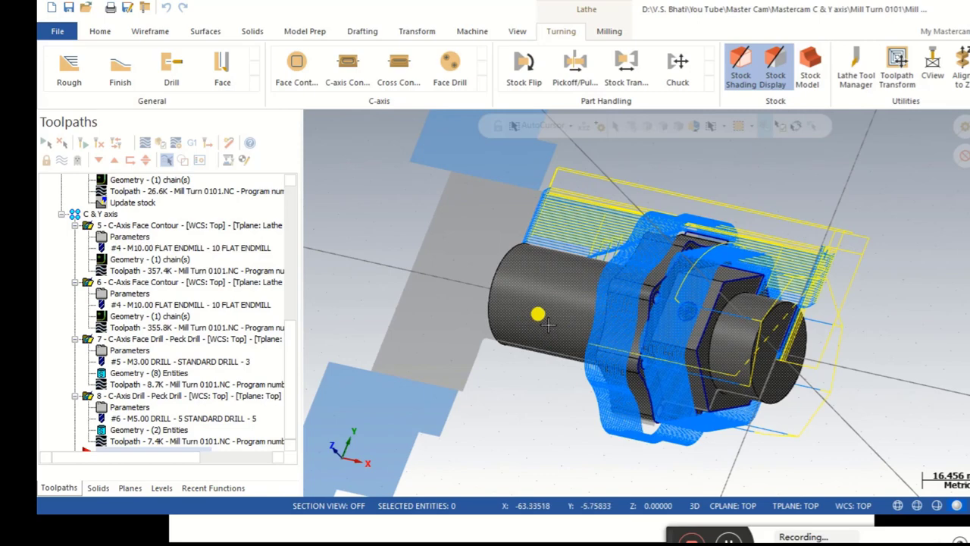
mouse_move(547, 325)
middle_mouse_down()
mouse_move(553, 319)
mouse_move(527, 342)
mouse_move(542, 361)
mouse_move(581, 354)
mouse_move(510, 376)
middle_mouse_up()
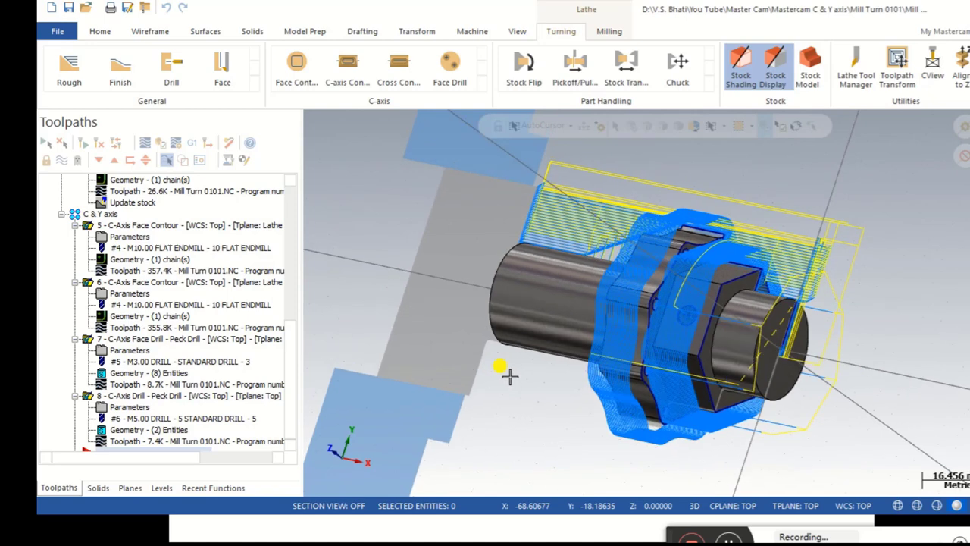
left_click(464, 534)
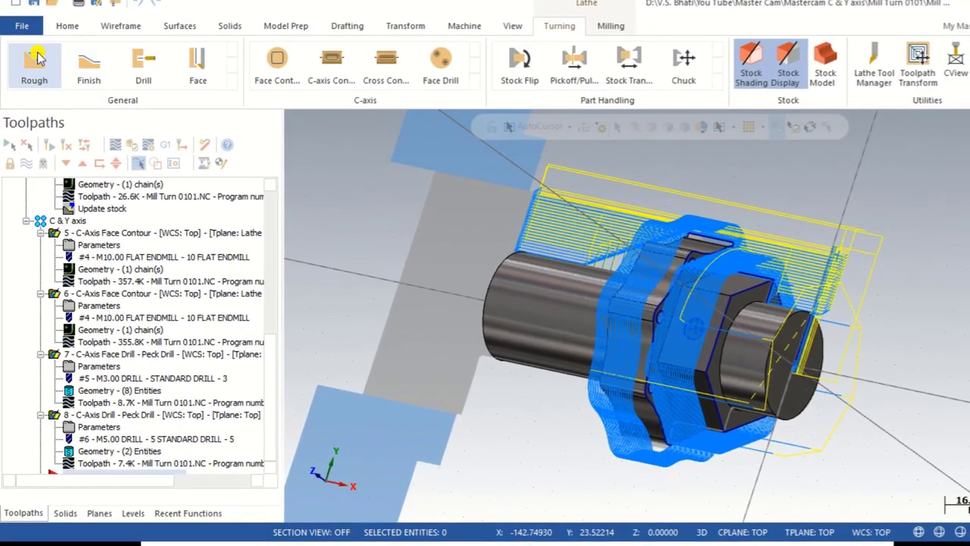
- Start a new file, discarding the unsaved changes to Mill Turn 0101.emcam
left_click(22, 25)
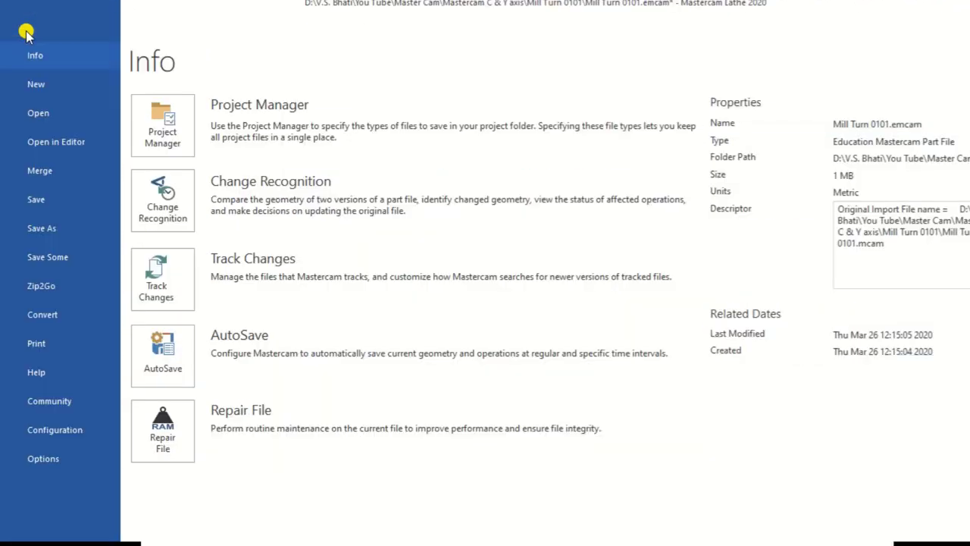
left_click(38, 84)
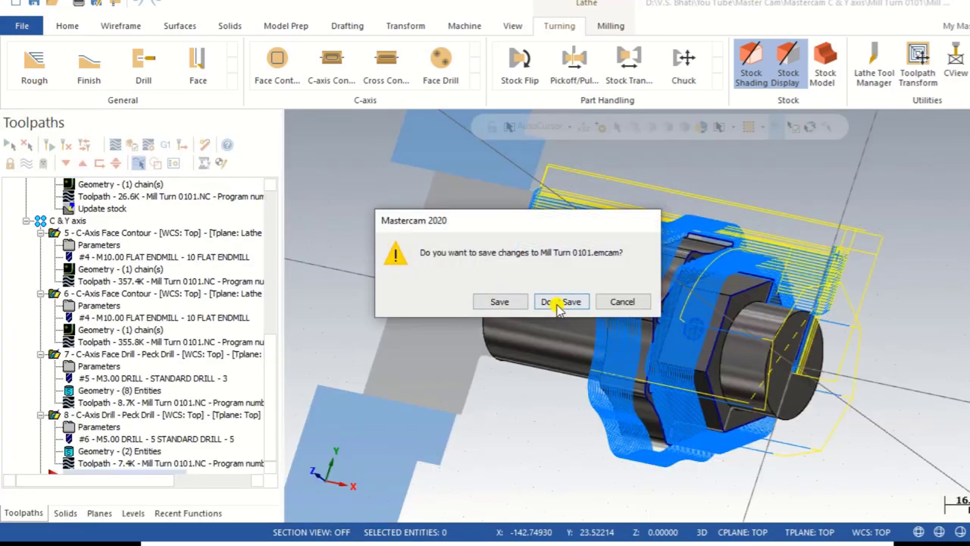
left_click(561, 302)
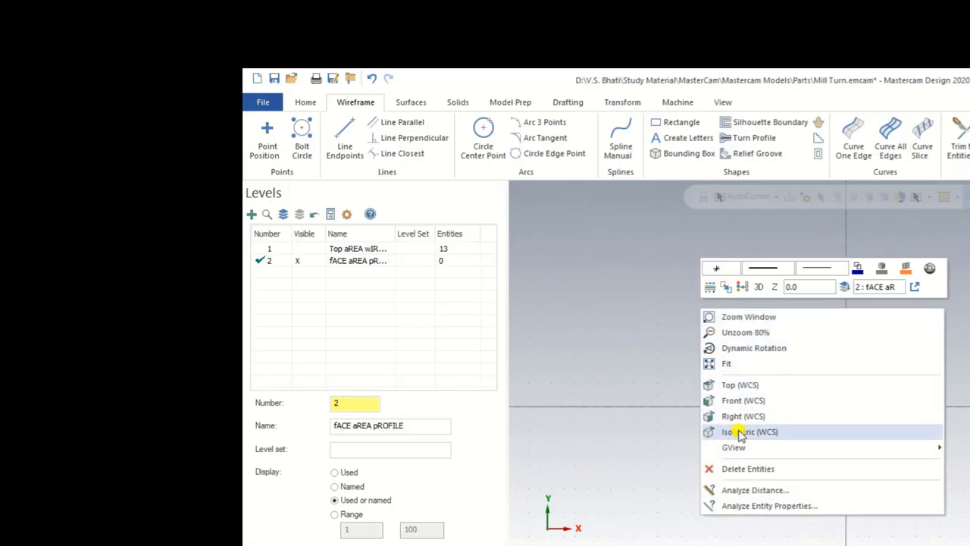
- Switch the empty viewport to the Right view with Alt+5
key("Escape")
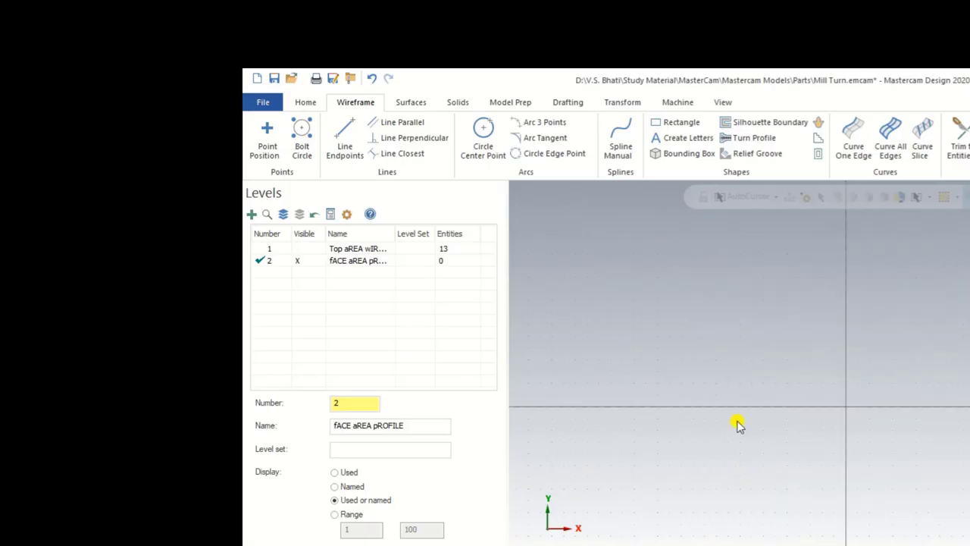
key("alt+5")
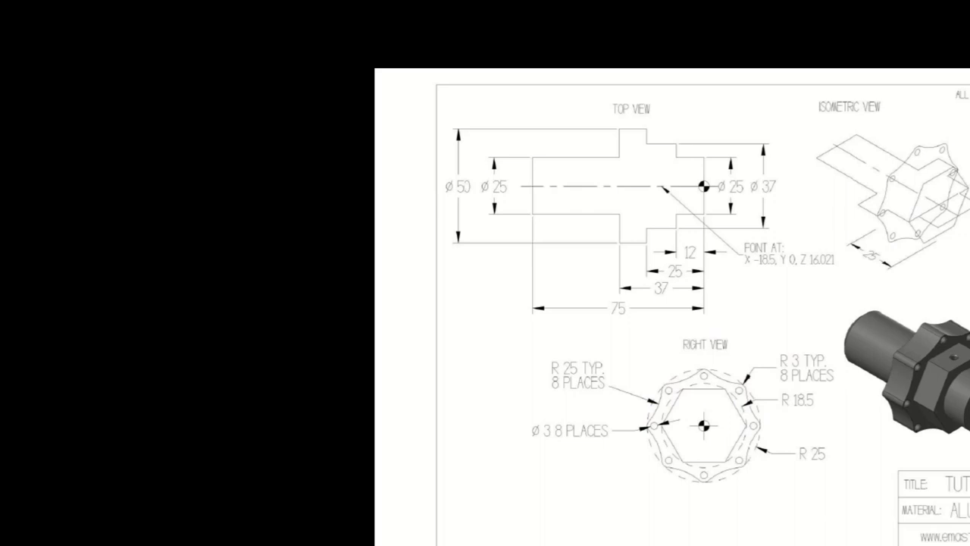
- Switch from the PDF drawing back to the Mastercam window
key("alt+Tab")
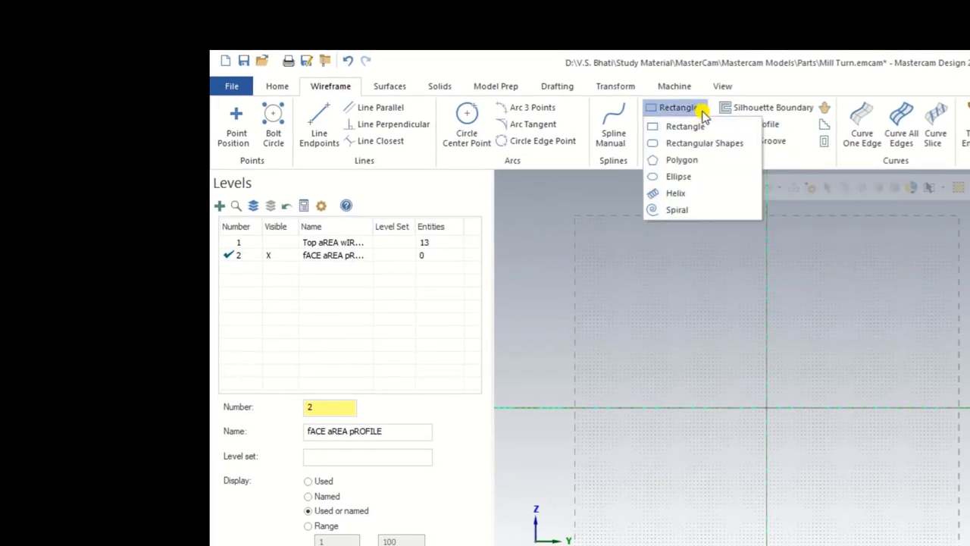
- Draw a 6-sided polygon at the origin, radius 18.5 measured to the corners
left_click(682, 159)
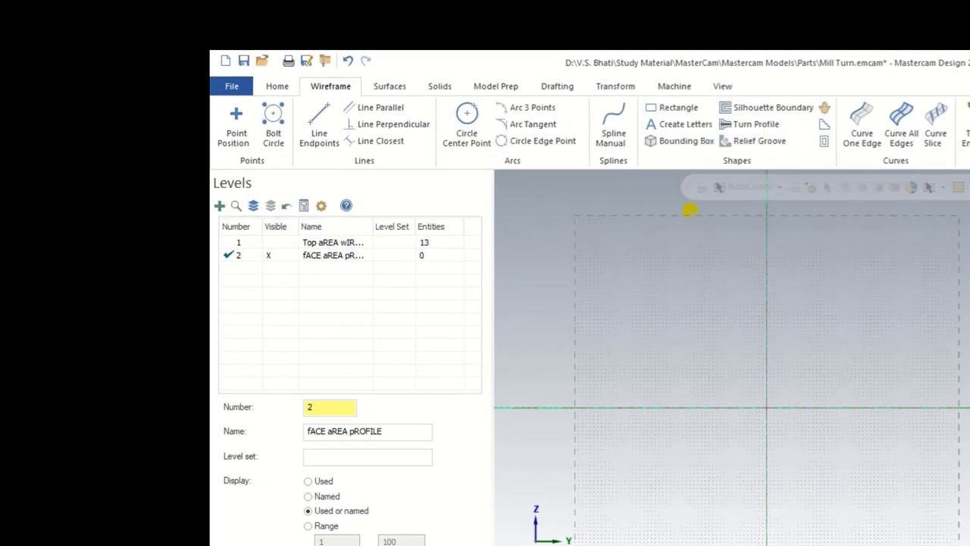
left_click(766, 408)
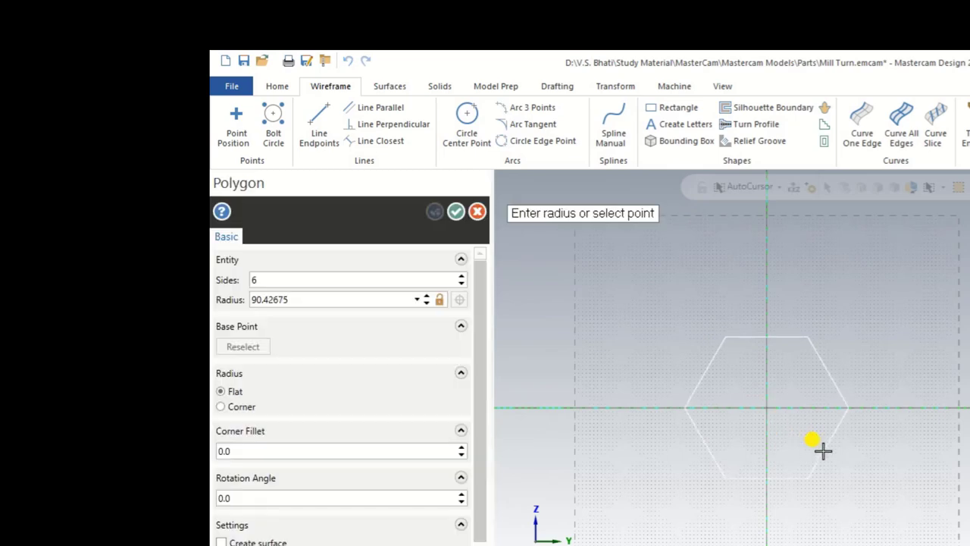
left_click(825, 453)
double_click(311, 302)
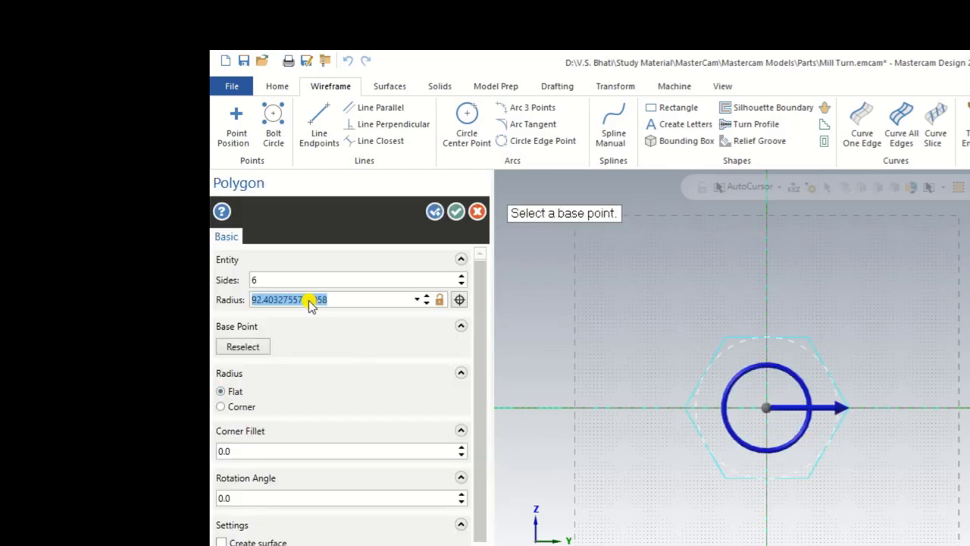
type("18.5")
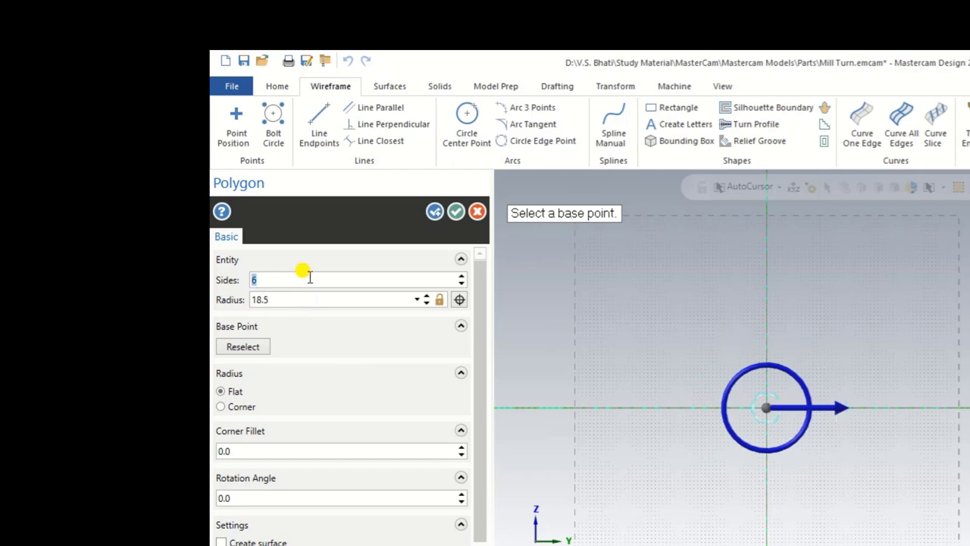
scroll(770, 425, "up", 3)
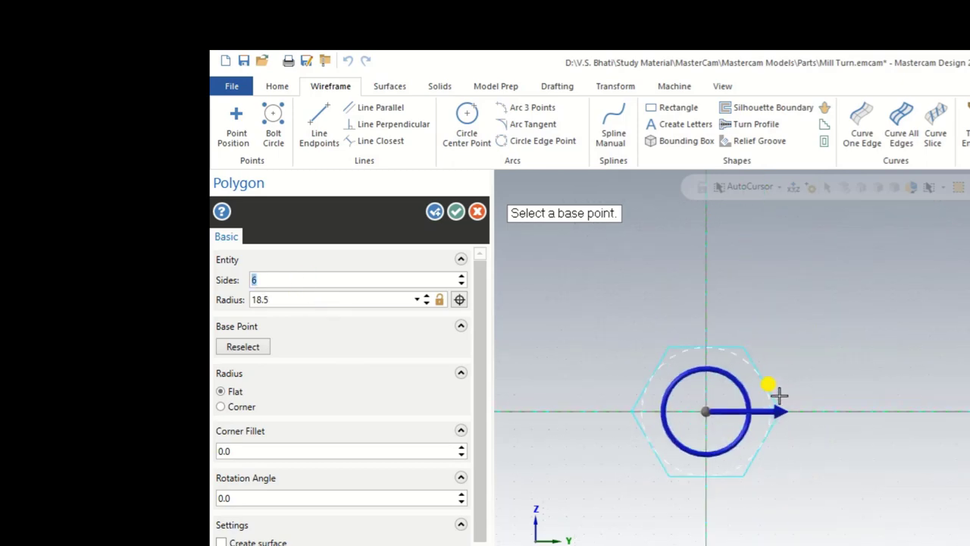
scroll(801, 318, "down", 1)
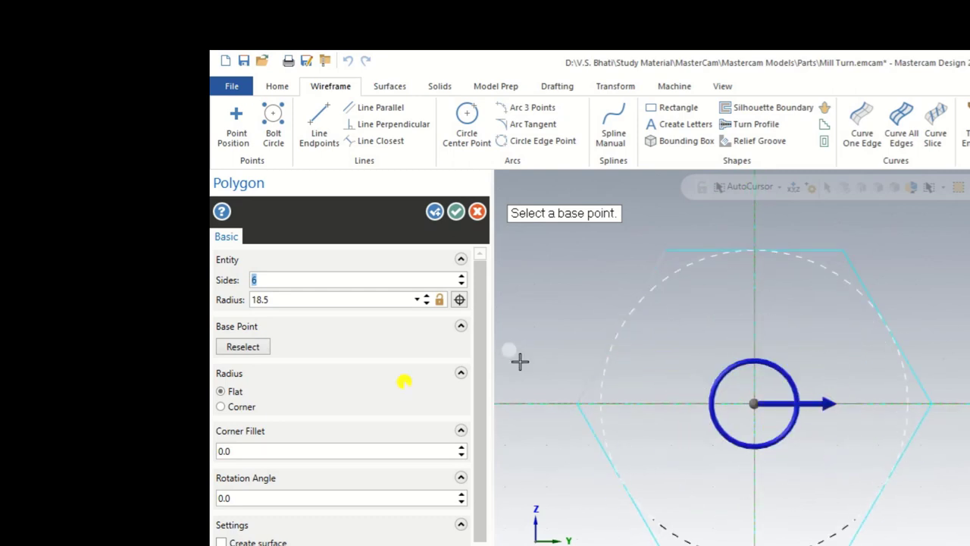
left_click(221, 406)
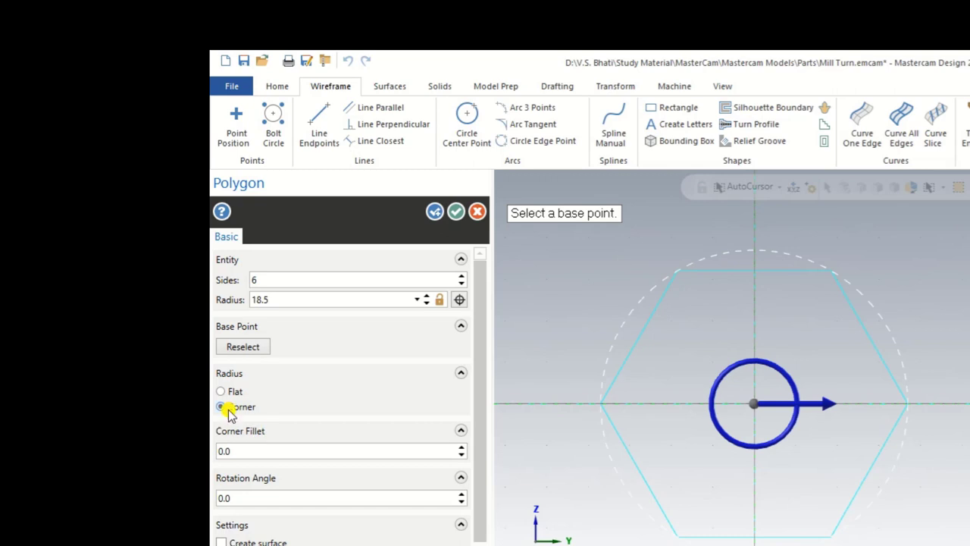
left_click(456, 212)
middle_click_drag(752, 358, 771, 362)
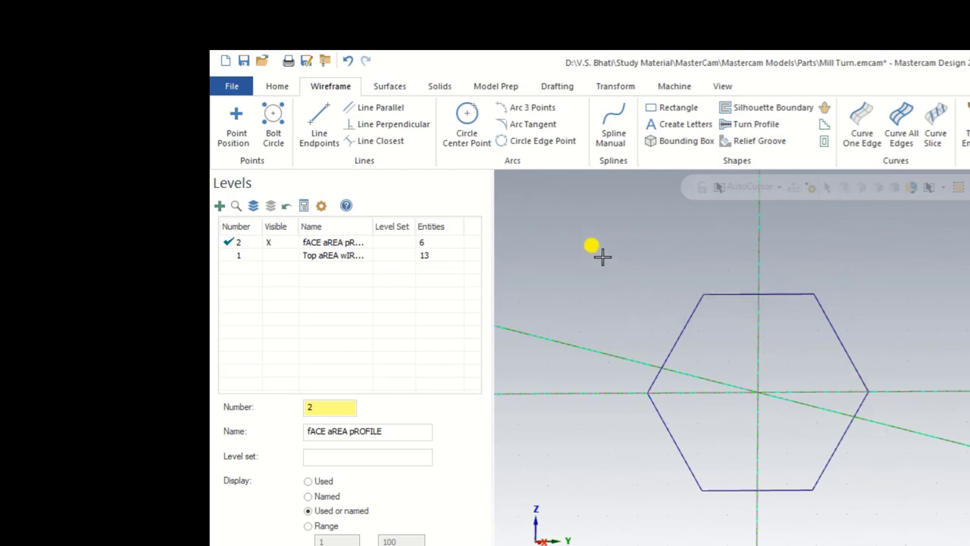
- Translate the hexagon by Z -12 using Move instead of Copy
left_click_drag(587, 256, 901, 529)
left_click(616, 87)
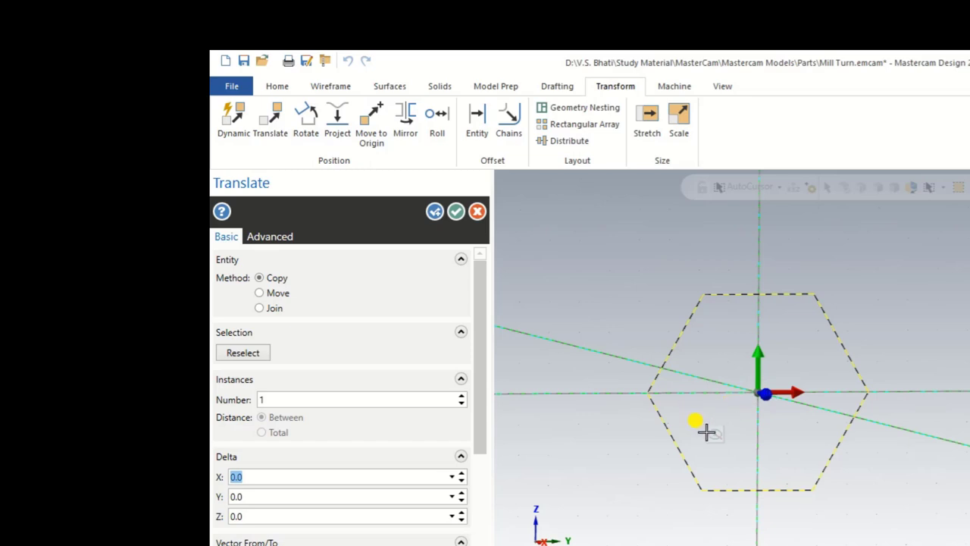
scroll(751, 433, "up", 2)
left_click(766, 391)
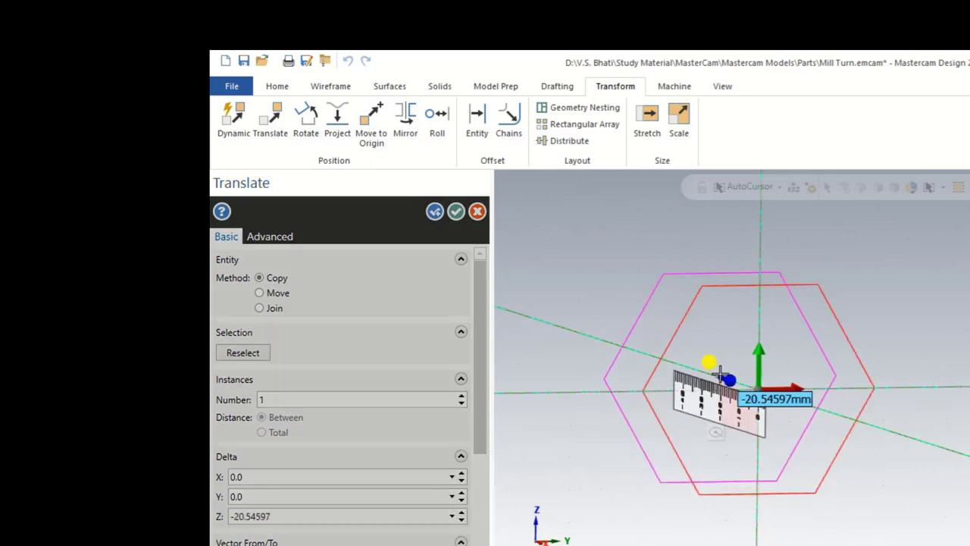
type("-12.0")
key("Return")
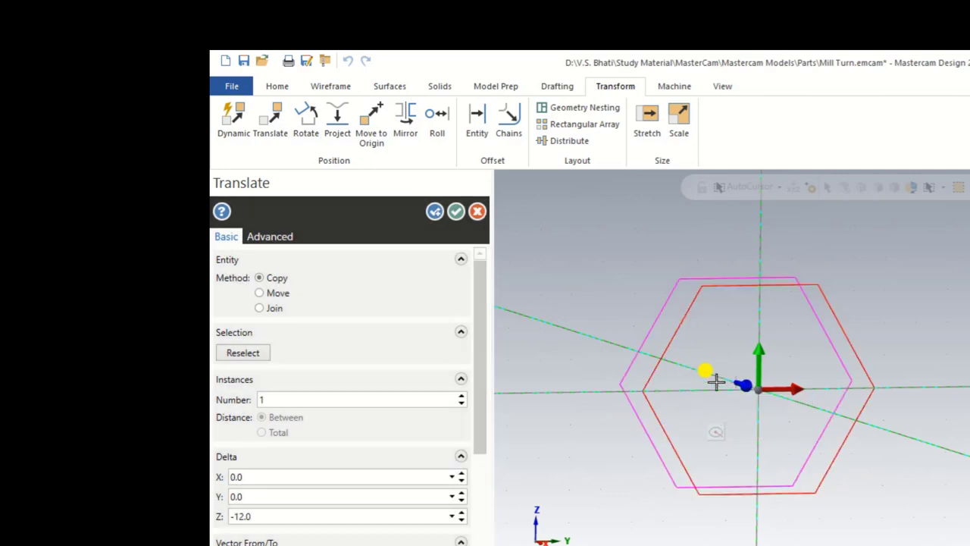
left_click(263, 294)
left_click(456, 211)
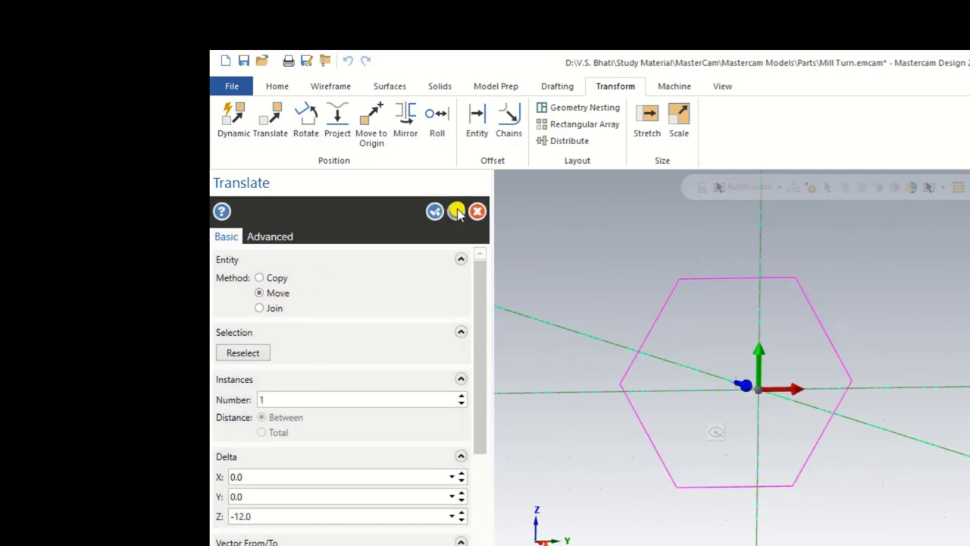
- Clear the result colours and switch to the Top view
right_click(891, 262)
left_click(925, 253)
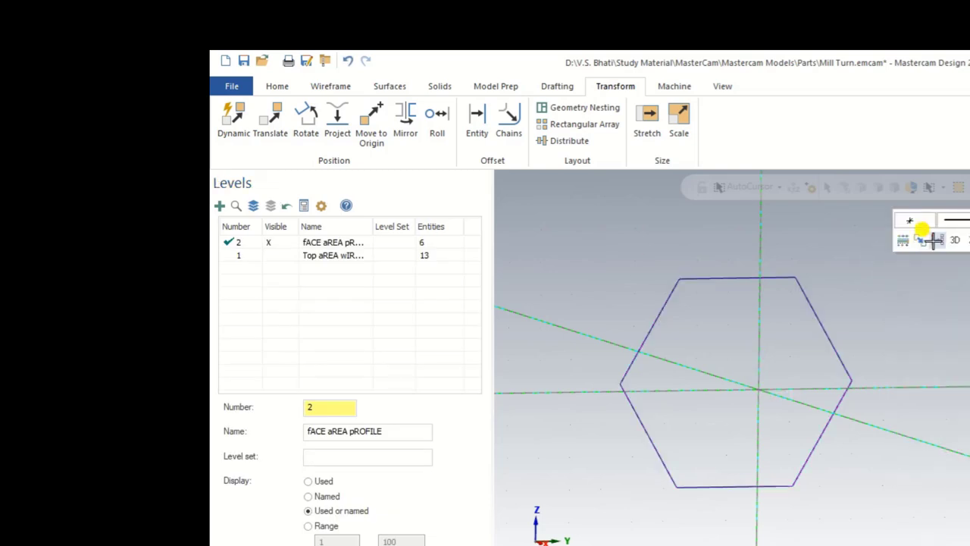
right_click(953, 332)
left_click(962, 362)
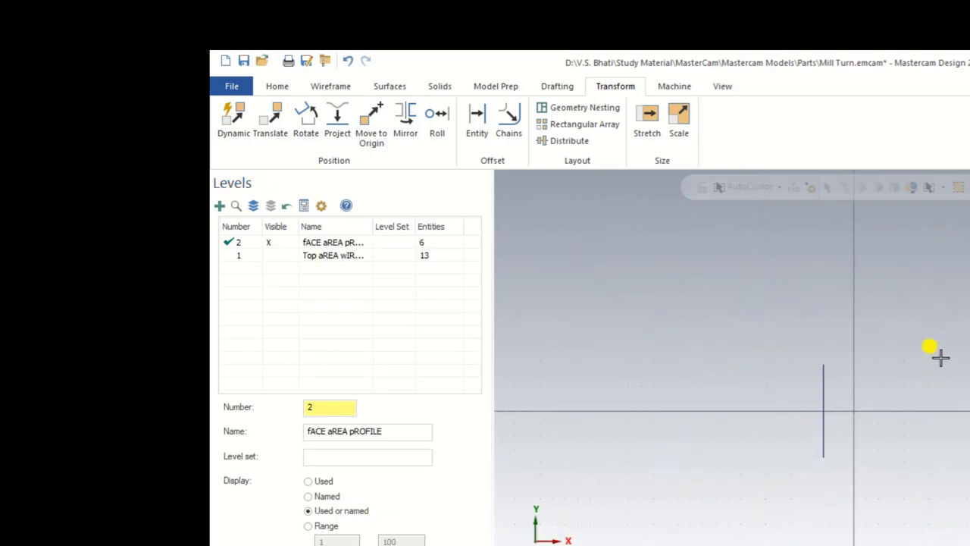
- Set the view to Top, then Right (WCS), and zoom out on the hexagon
right_click(917, 392)
middle_click_drag(826, 506, 840, 411)
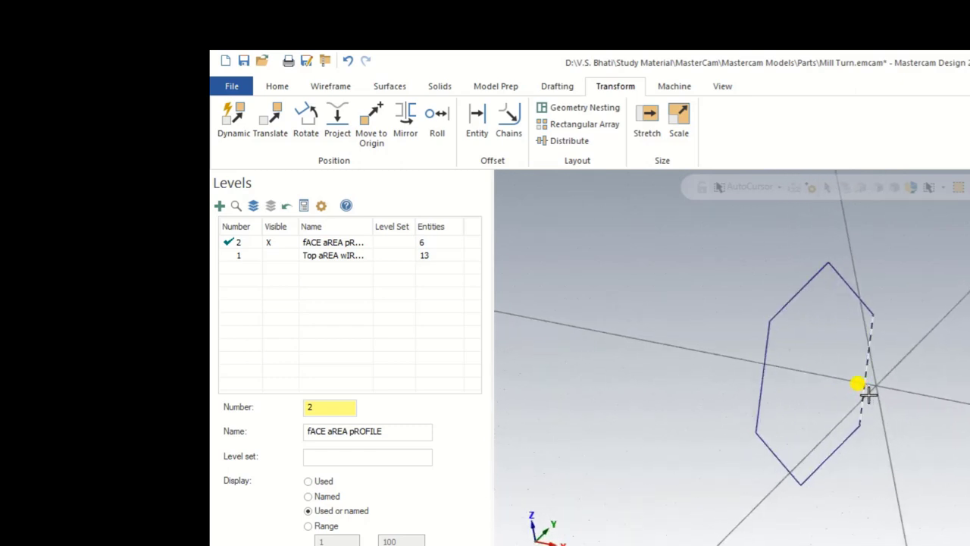
right_click(923, 316)
left_click(960, 405)
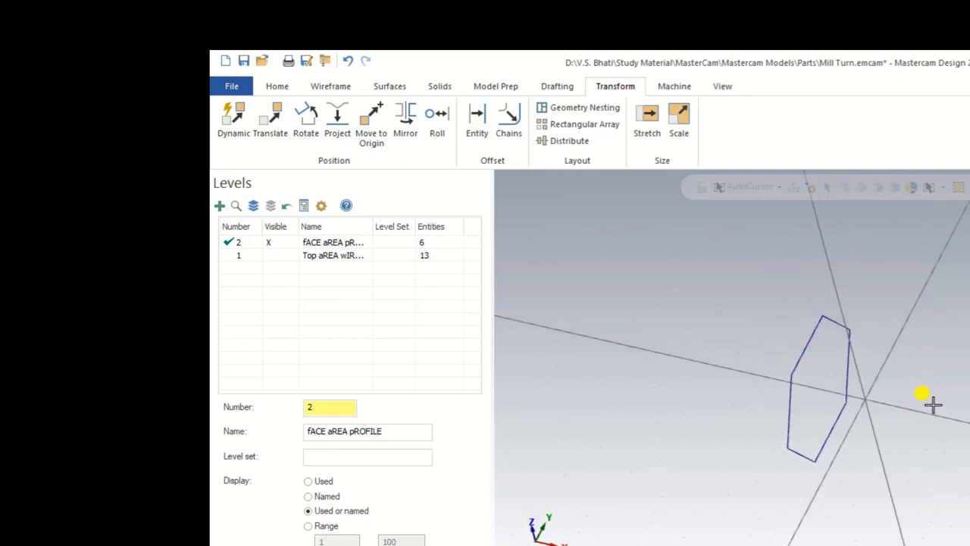
right_click(890, 293)
left_click(927, 404)
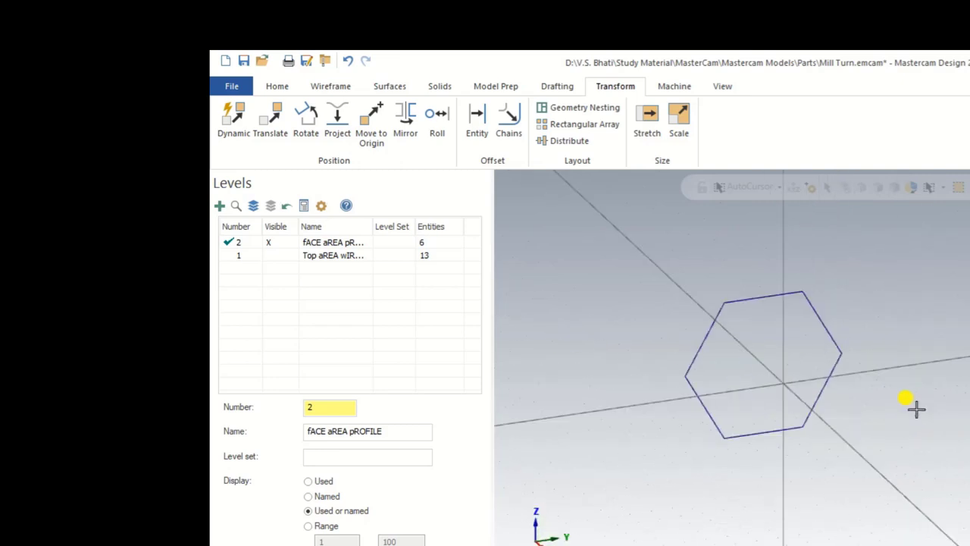
scroll(912, 422, "down", 2)
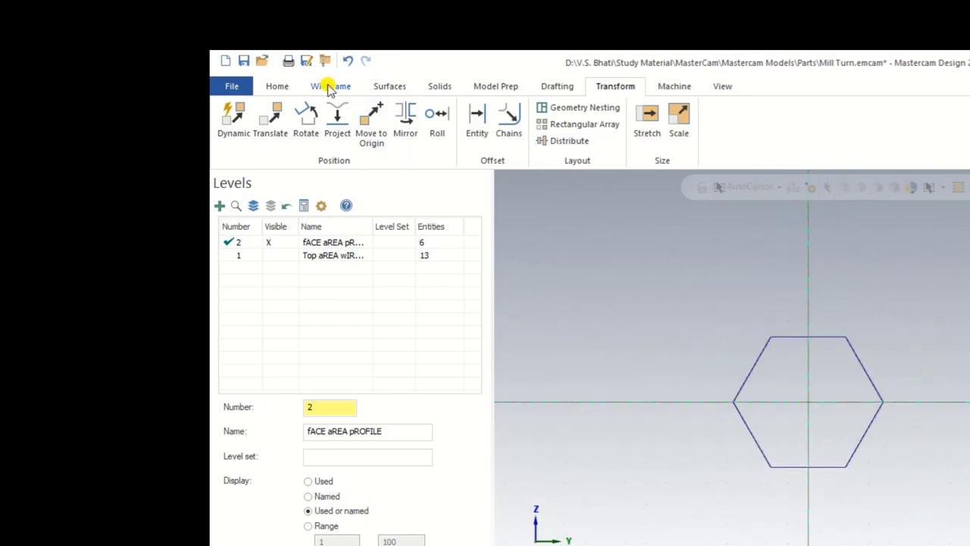
left_click(330, 86)
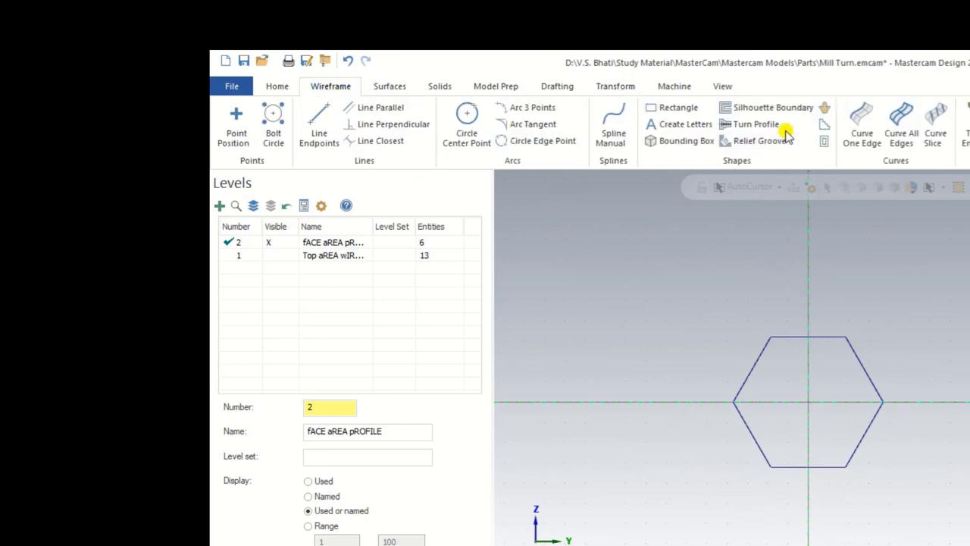
right_click(870, 296)
left_click(922, 409)
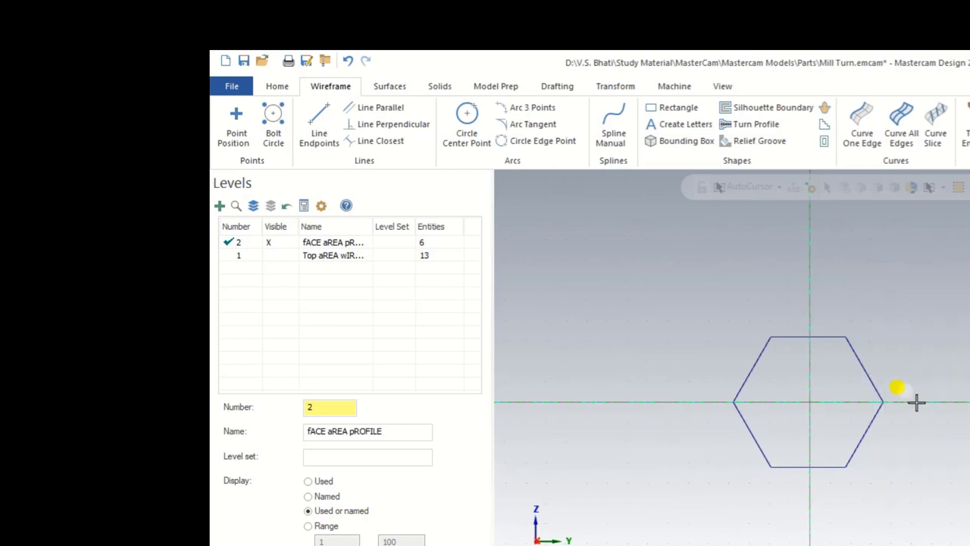
- Draw an 8-sided polygon on the hexagon's centre with radius 25 and rotation 45/2 (22.5°)
left_click(710, 108)
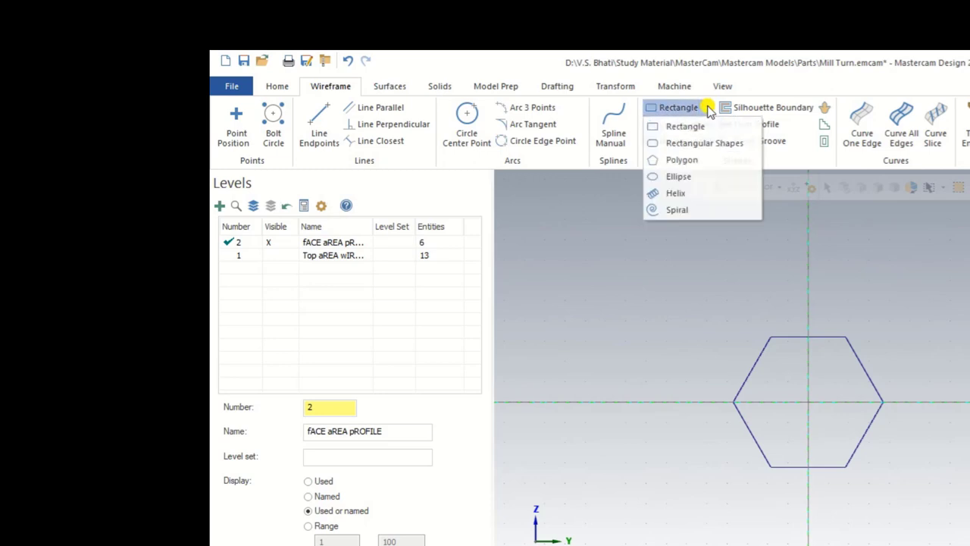
left_click(693, 158)
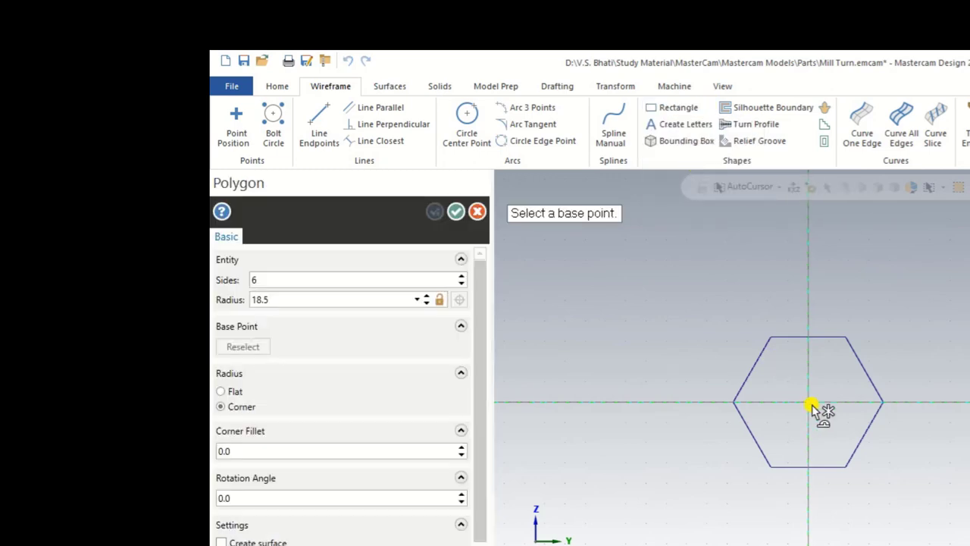
left_click(809, 403)
left_click(749, 506)
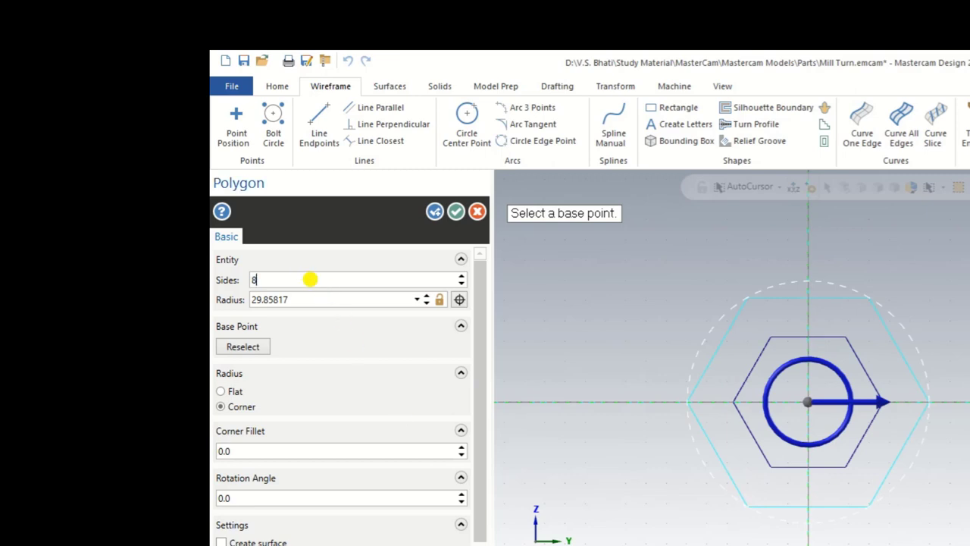
left_click(319, 300)
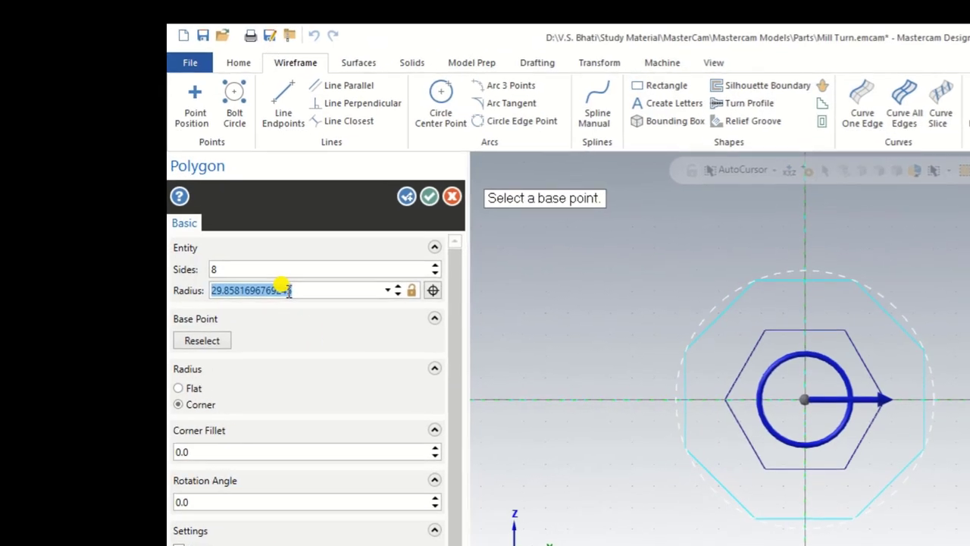
type("2")
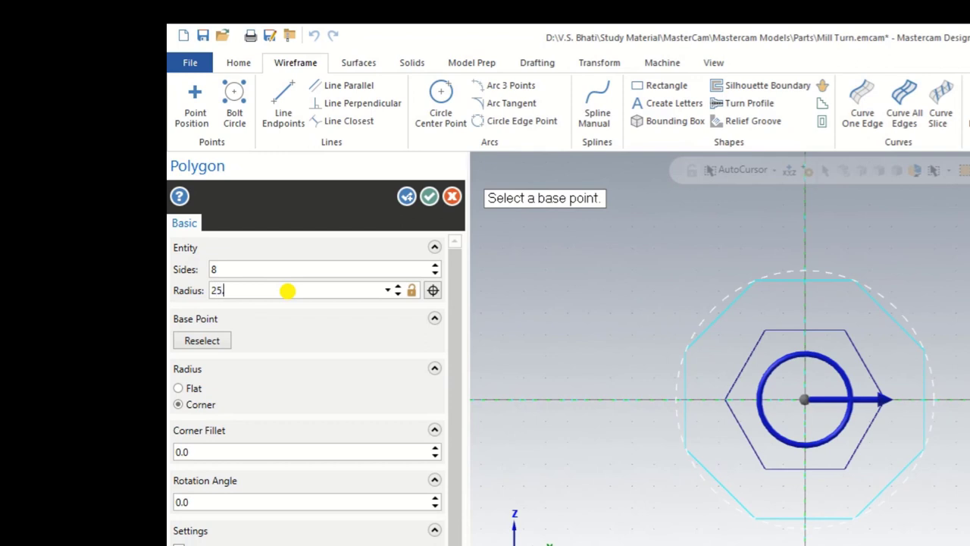
type("5")
key("Return")
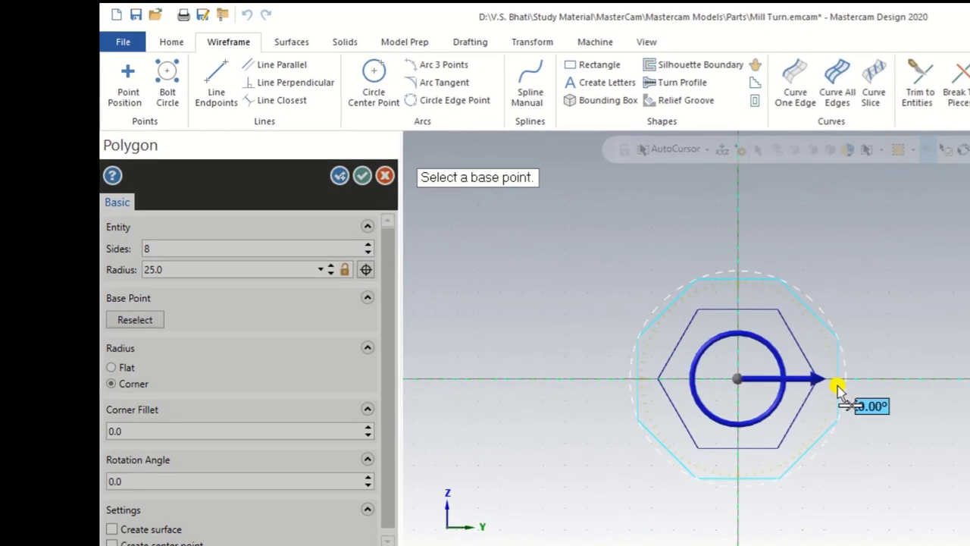
left_click_drag(813, 381, 821, 413)
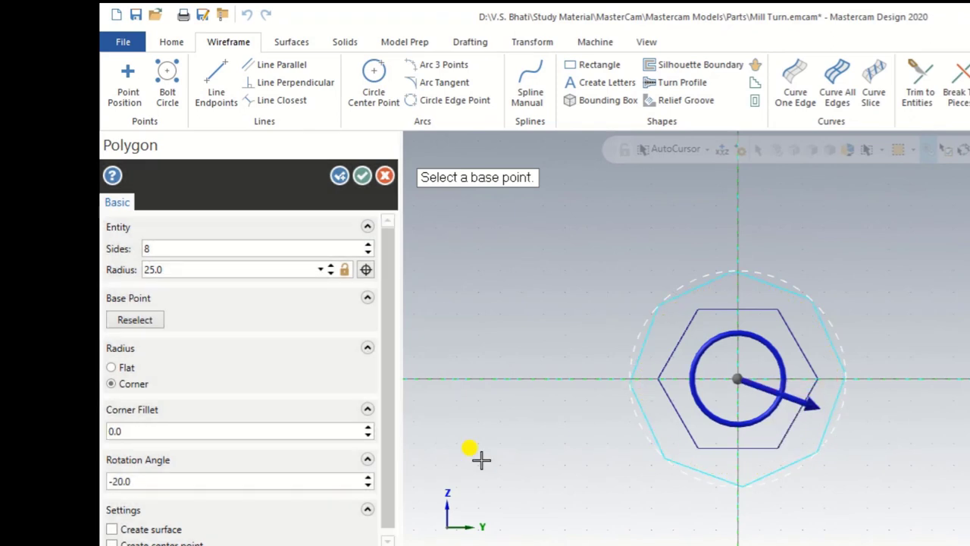
double_click(165, 480)
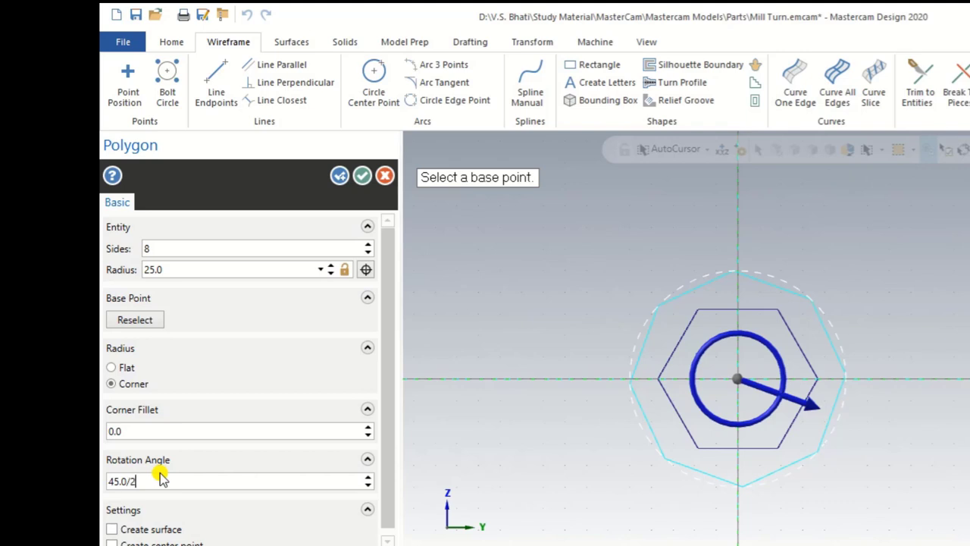
key("Tab")
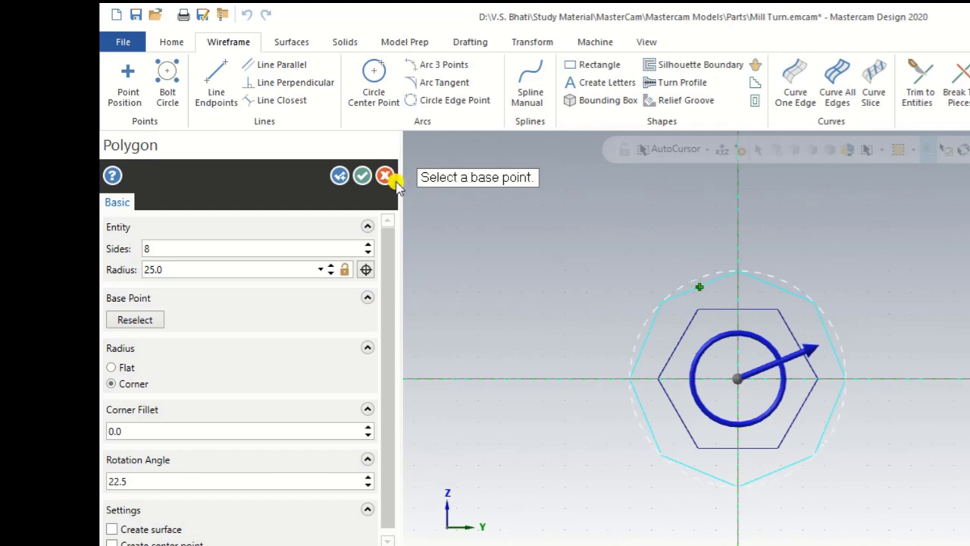
left_click(362, 175)
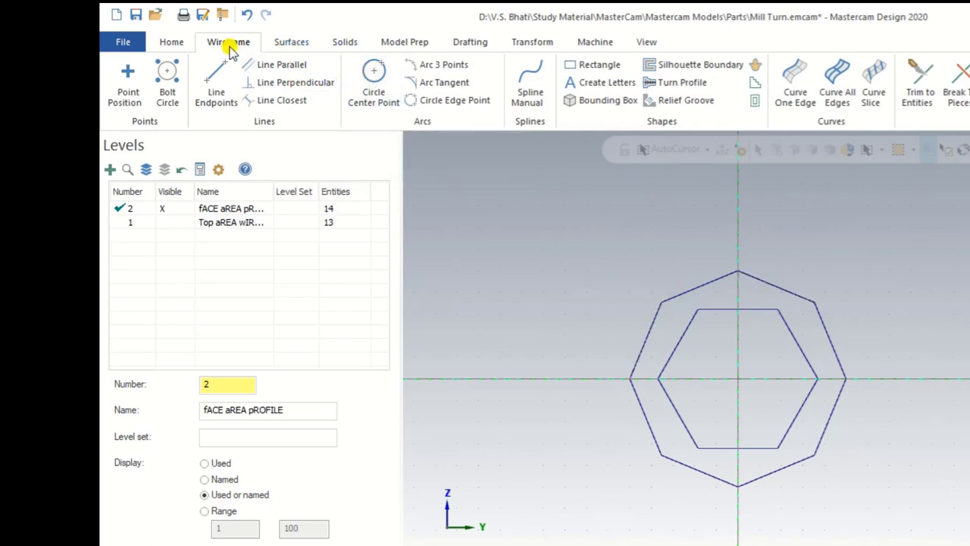
- Draw a radius-25 endpoint arc from the octagon's top vertex to its upper-right vertex, keeping the small arc
left_click(496, 102)
left_click(457, 137)
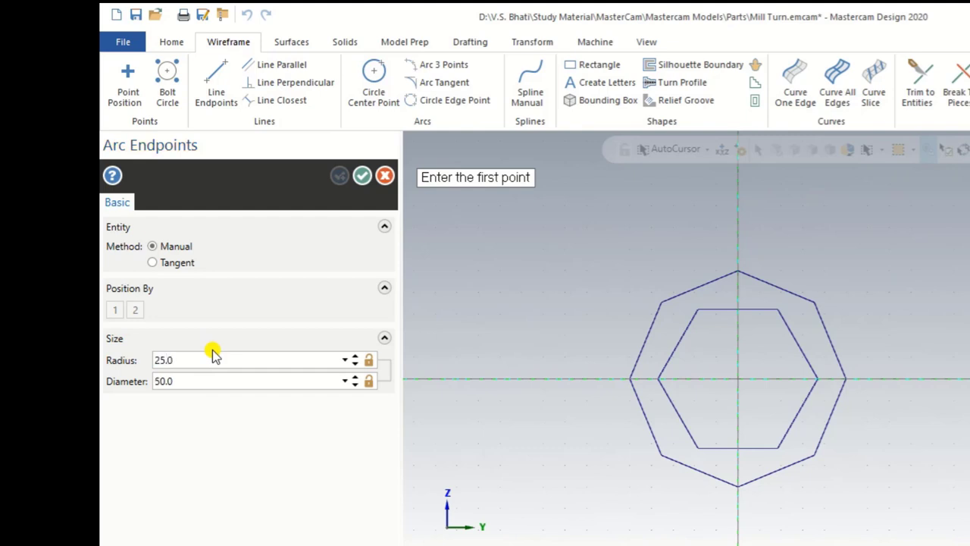
left_click(368, 360)
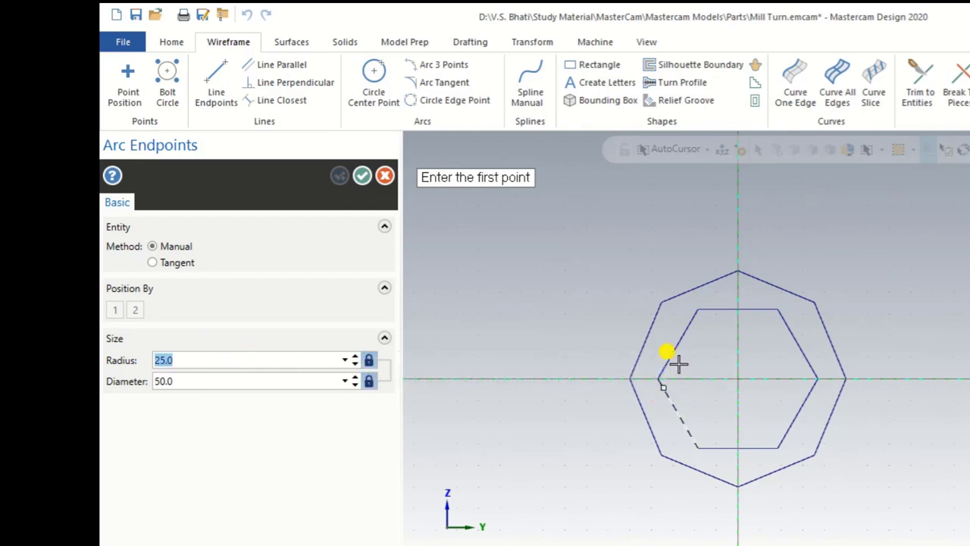
left_click(738, 271)
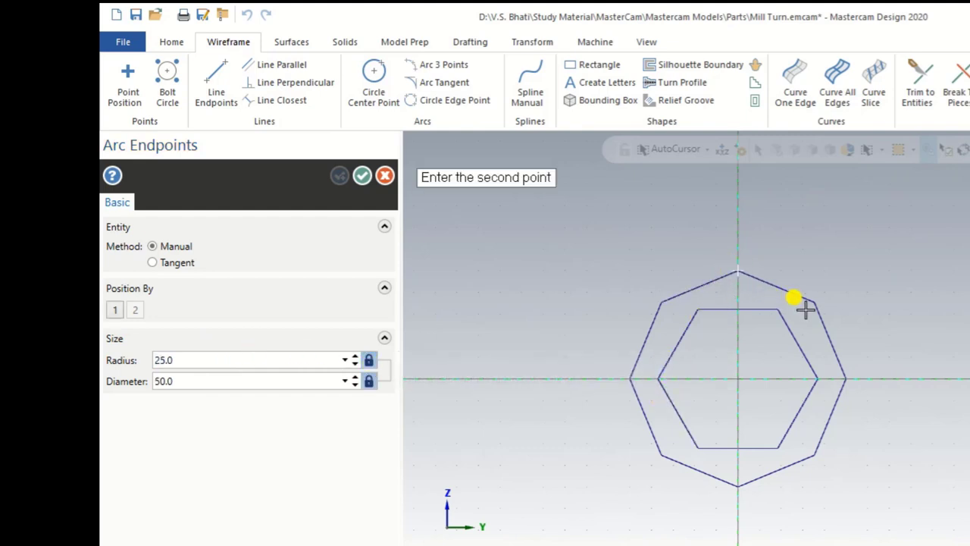
left_click(815, 303)
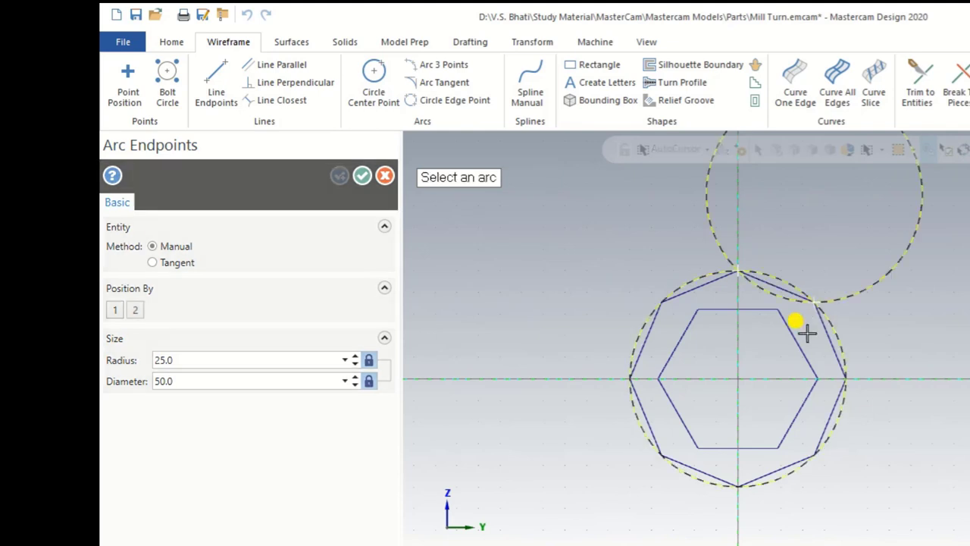
left_click(766, 298)
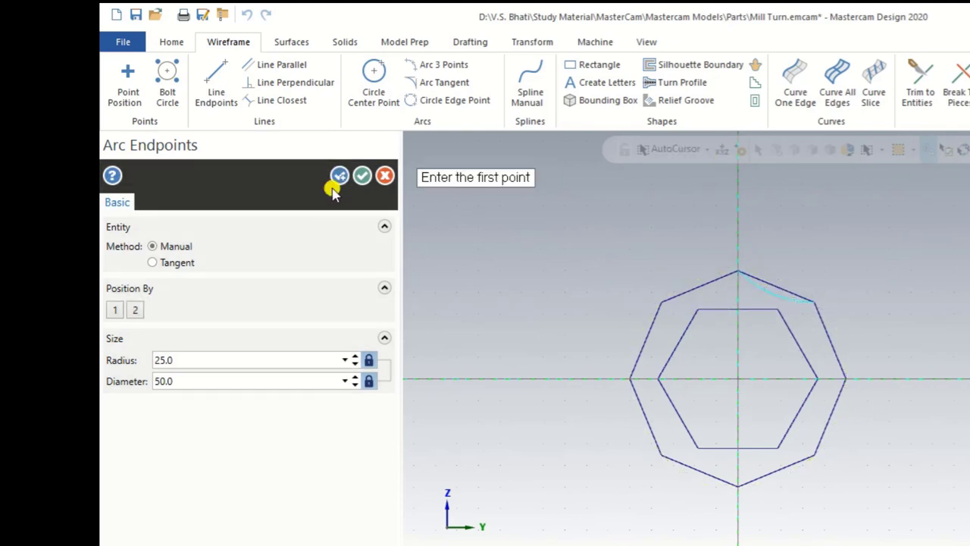
left_click(380, 180)
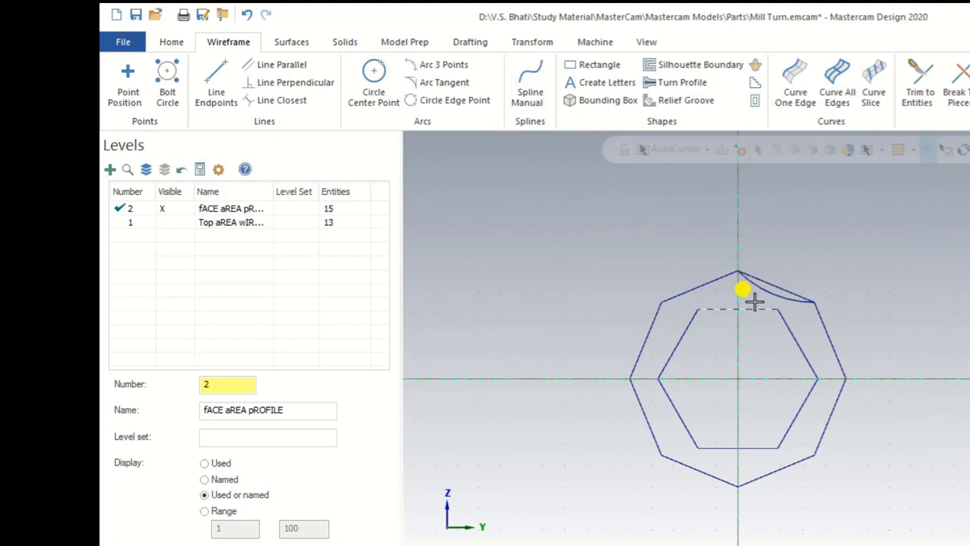
scroll(747, 286, "up", 2)
scroll(759, 286, "down", 1)
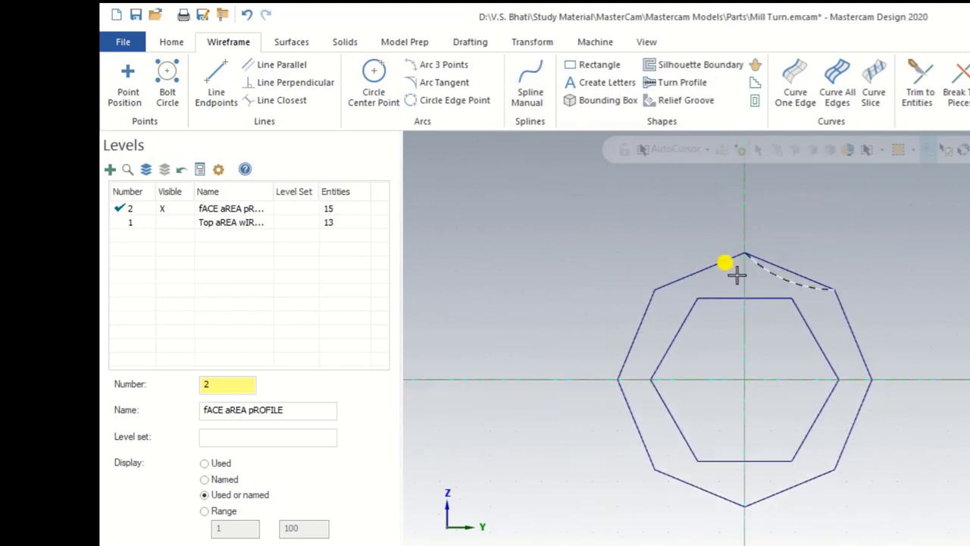
left_click(524, 46)
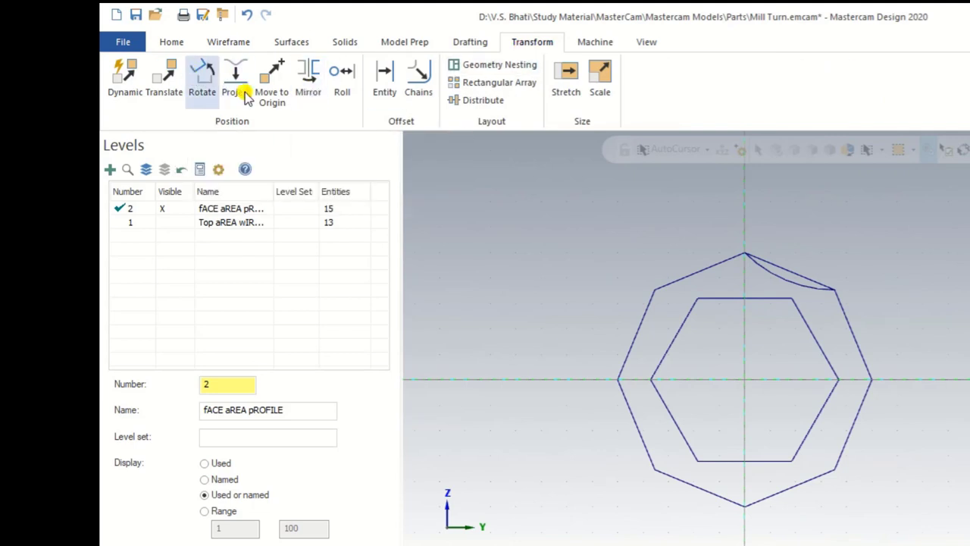
- Rotate-copy the top arc 7 times at 360/8 (45°) around the centre
left_click(762, 267)
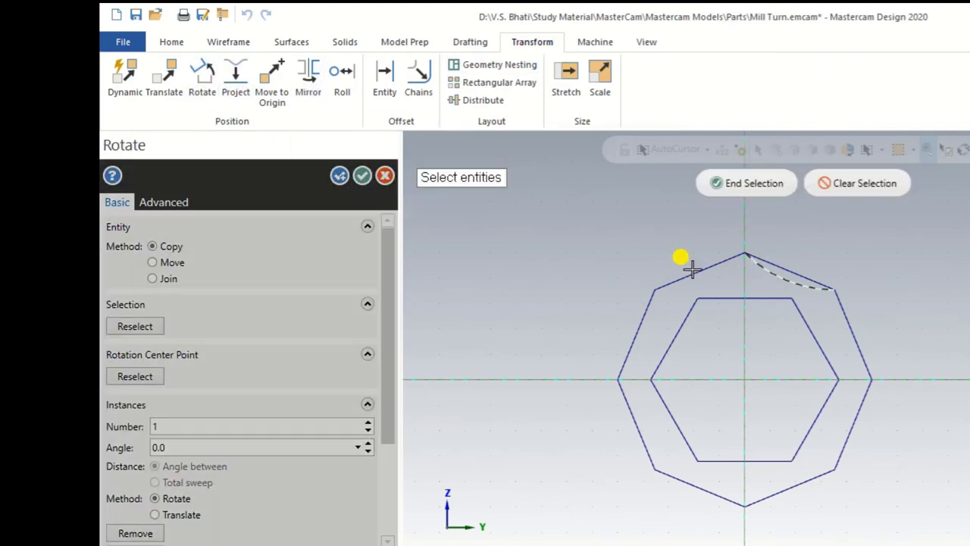
left_click(736, 184)
double_click(163, 426)
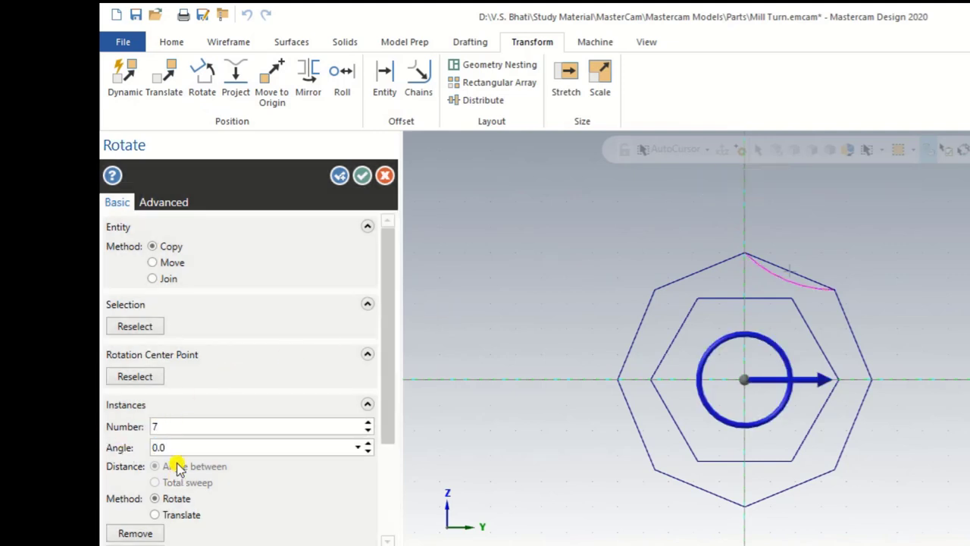
double_click(152, 447)
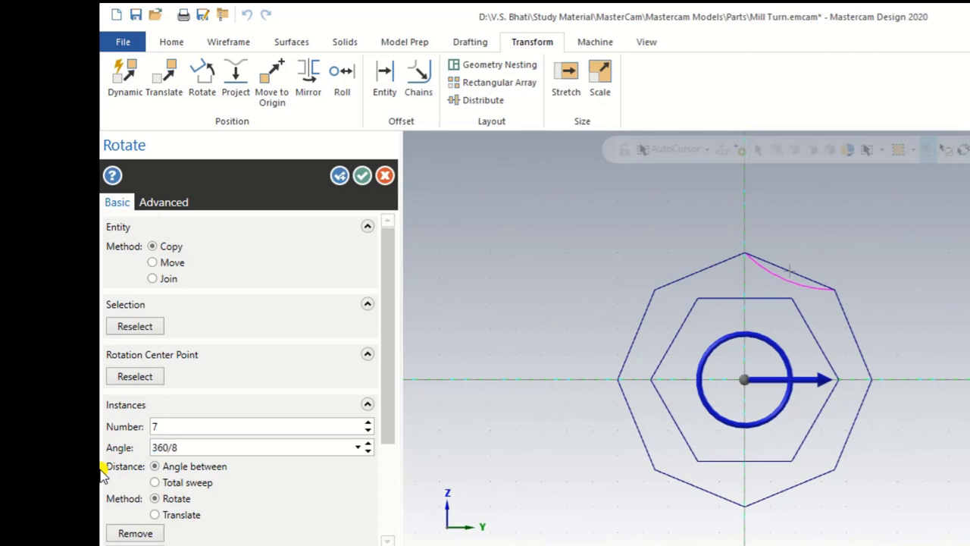
key("Return")
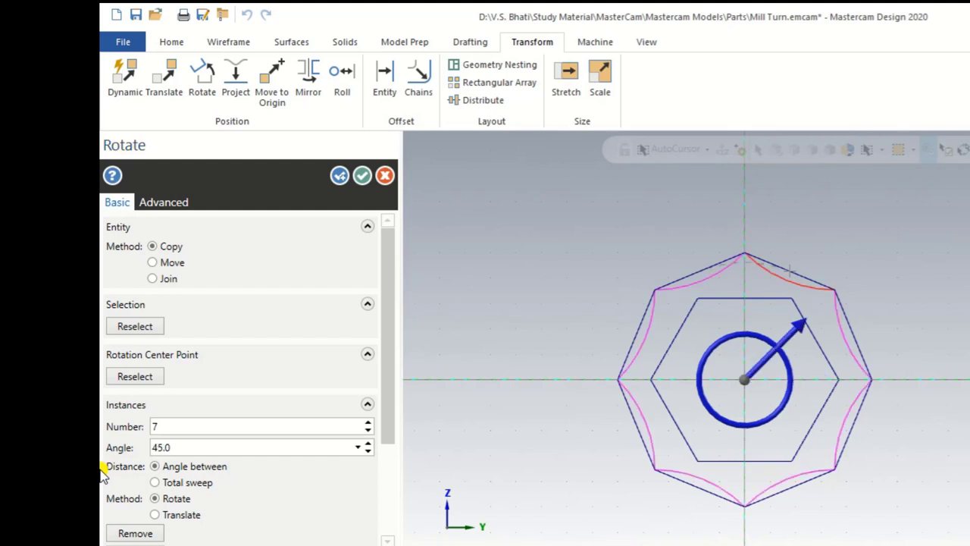
left_click(365, 176)
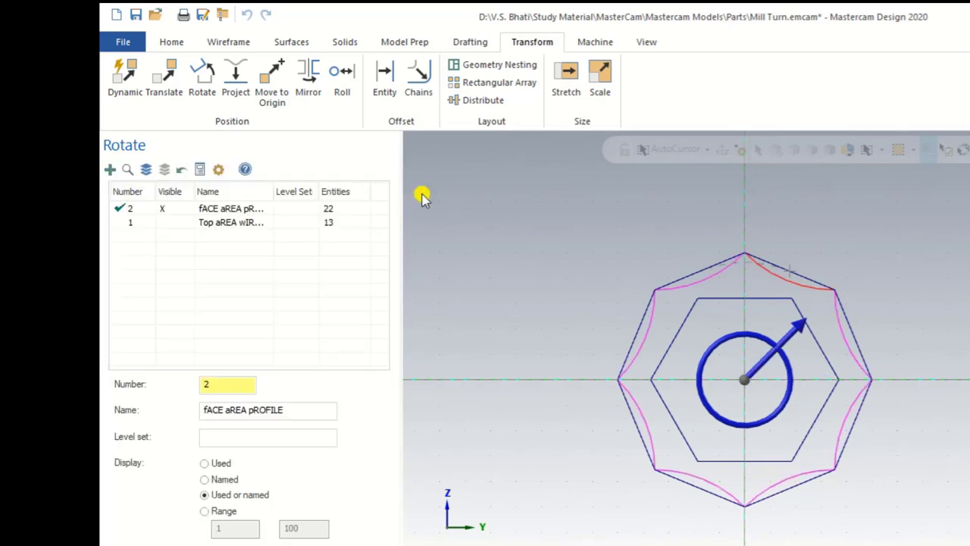
right_click(531, 182)
left_click(531, 166)
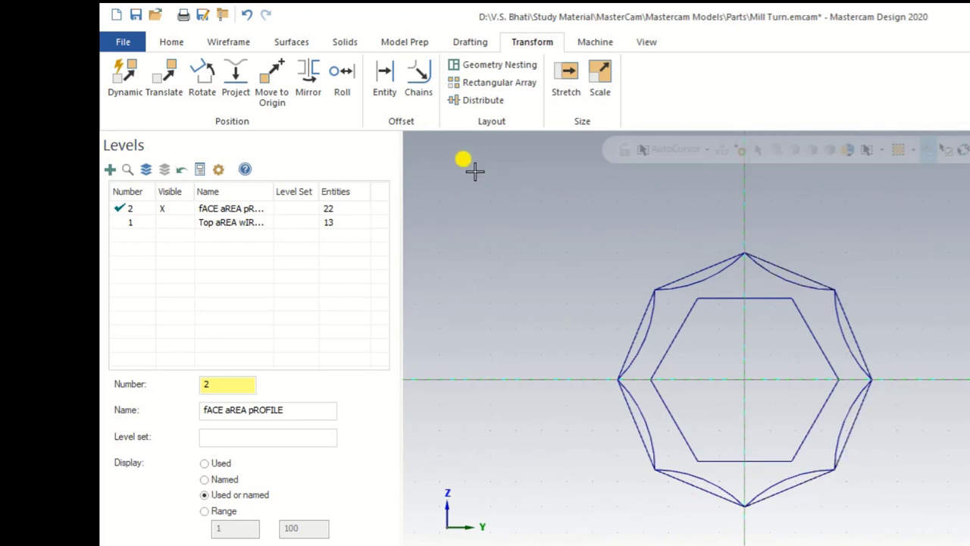
- Use Divide to trim the six leftover straight lines off the arcs, leaving only concave arcs around the hexagon
left_click(228, 41)
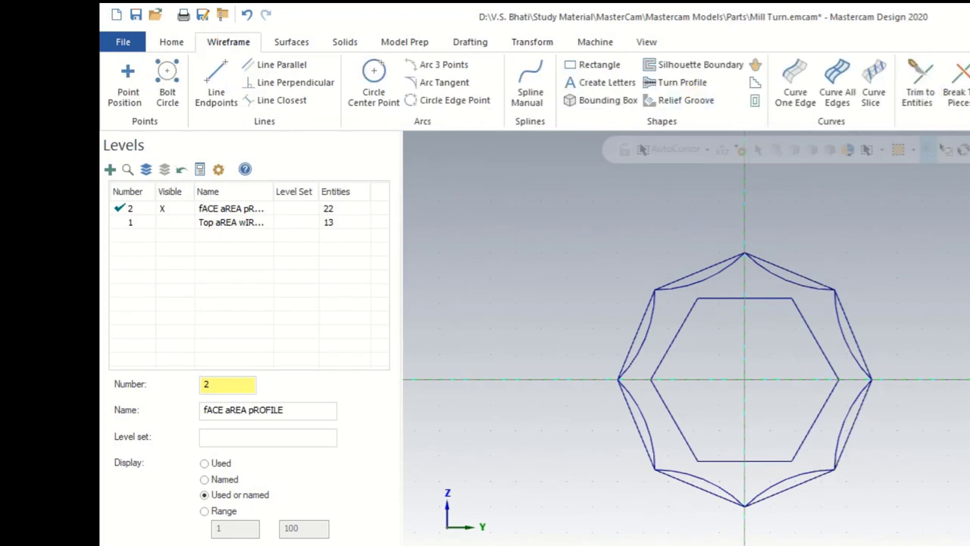
left_click(958, 78)
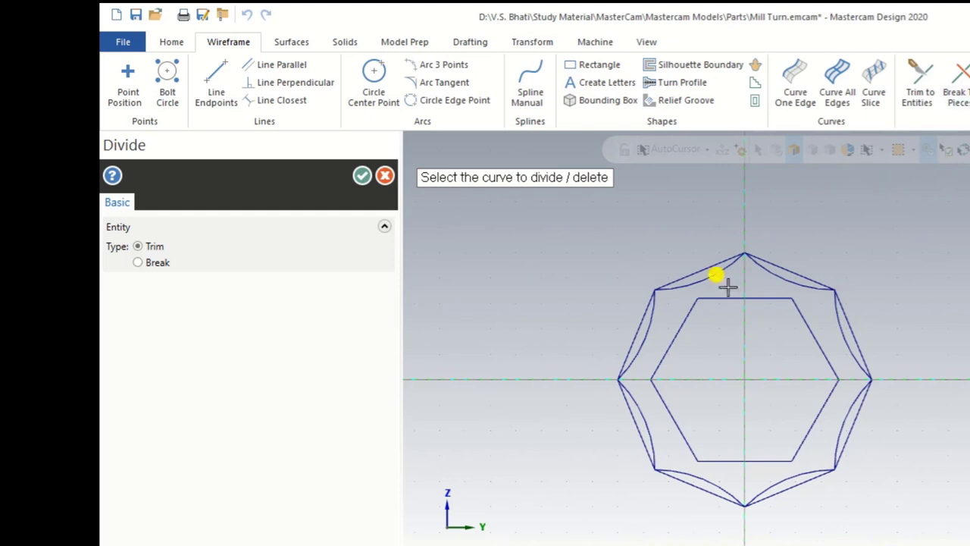
left_click(795, 273)
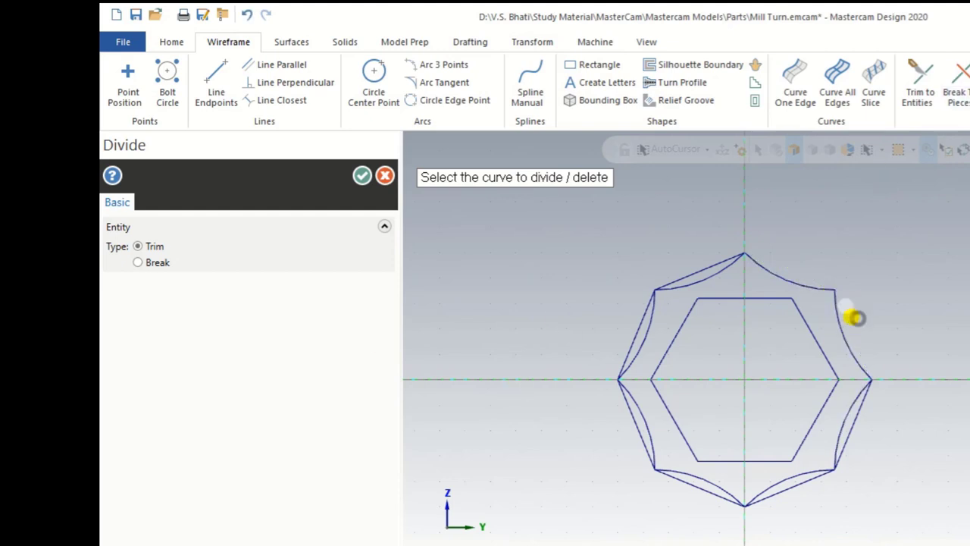
left_click(862, 407)
left_click(817, 477)
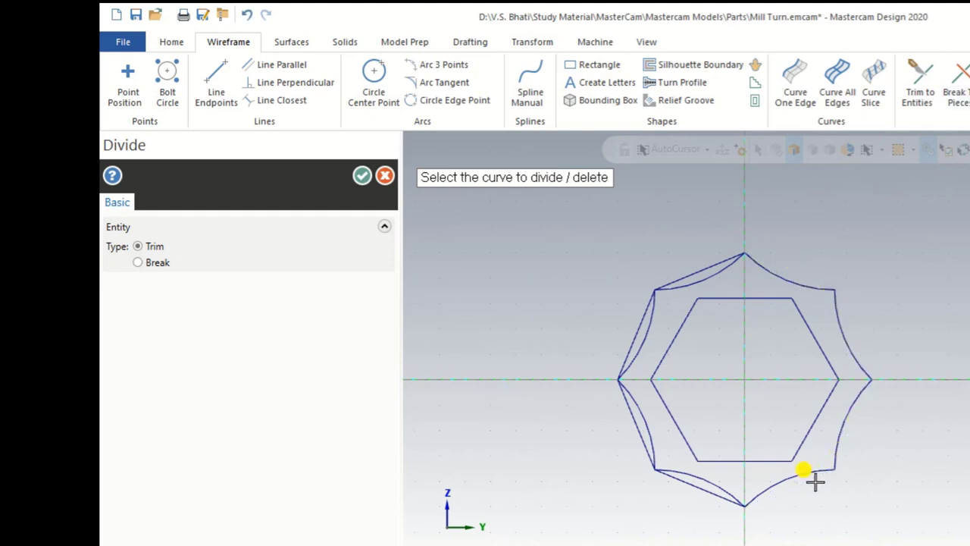
left_click(704, 498)
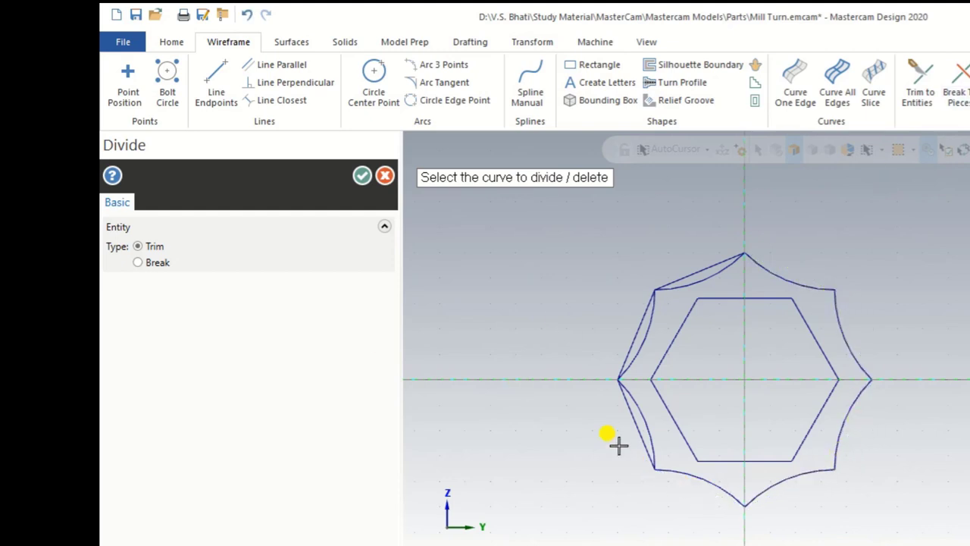
left_click(623, 339)
left_click(686, 261)
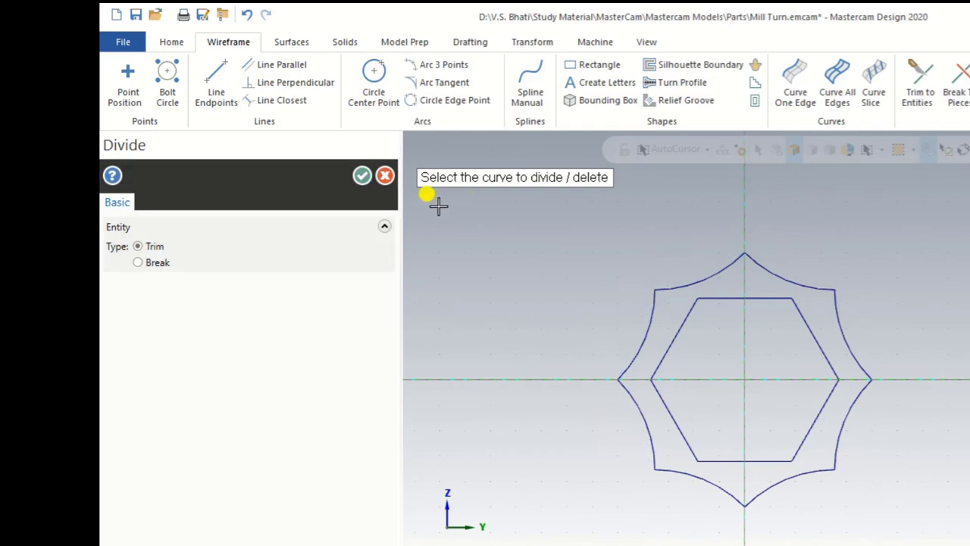
left_click(362, 175)
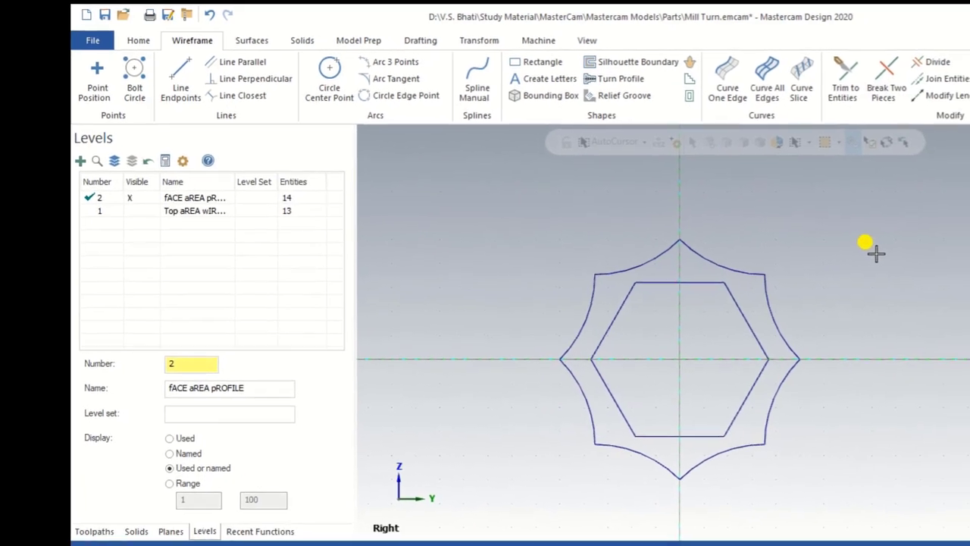
- Chain the outer arc profile and fillet all its sharp corners with radius 3.0
middle_click_drag(936, 265, 931, 230)
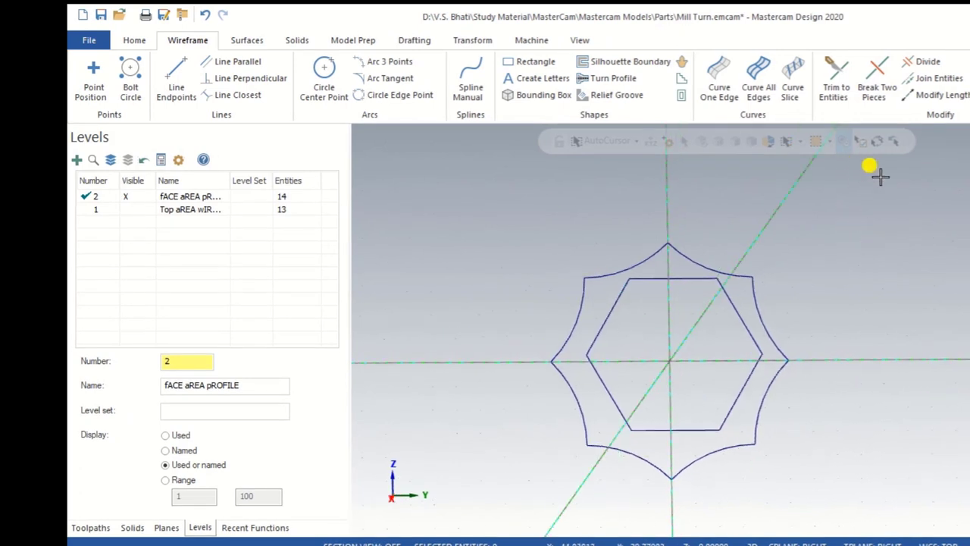
middle_click_drag(879, 175, 895, 261)
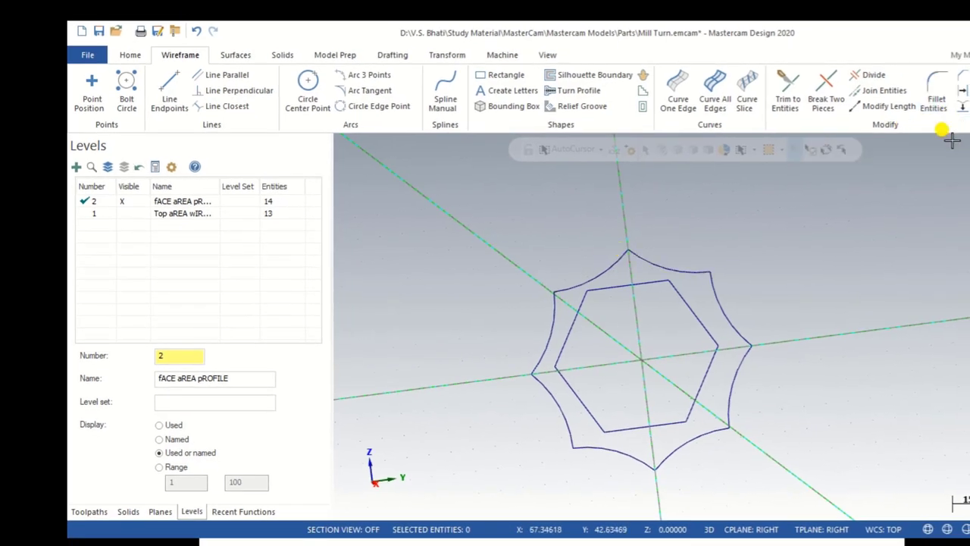
left_click(649, 261)
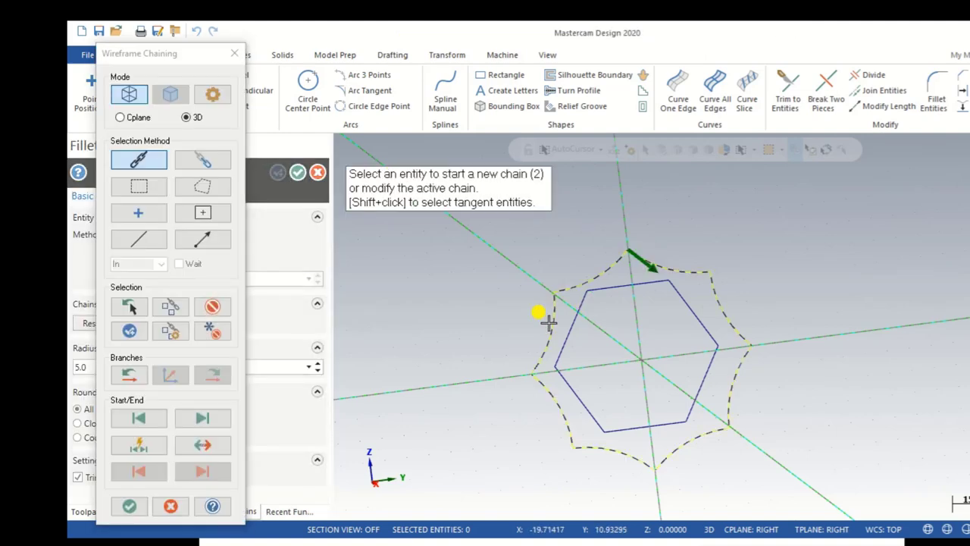
left_click(128, 505)
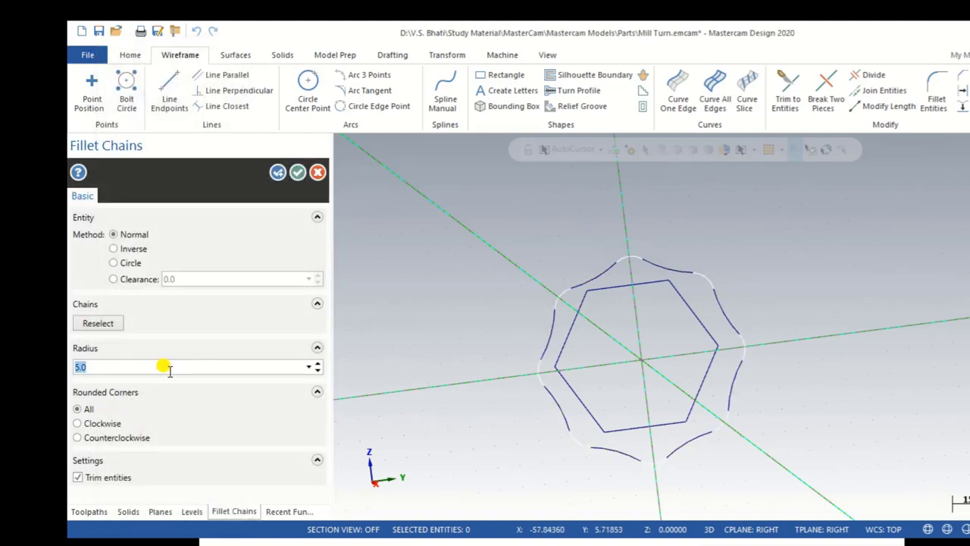
key("BackSpace")
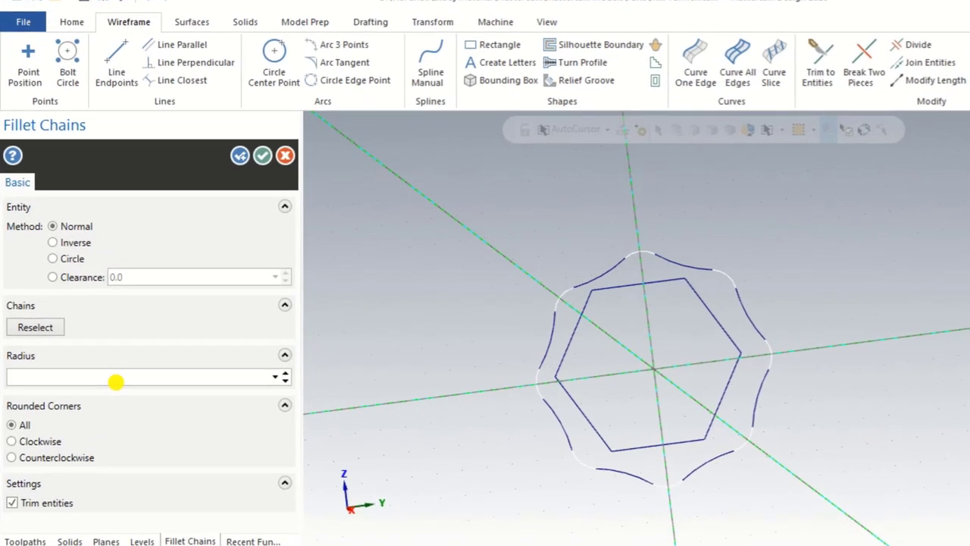
type("3.0")
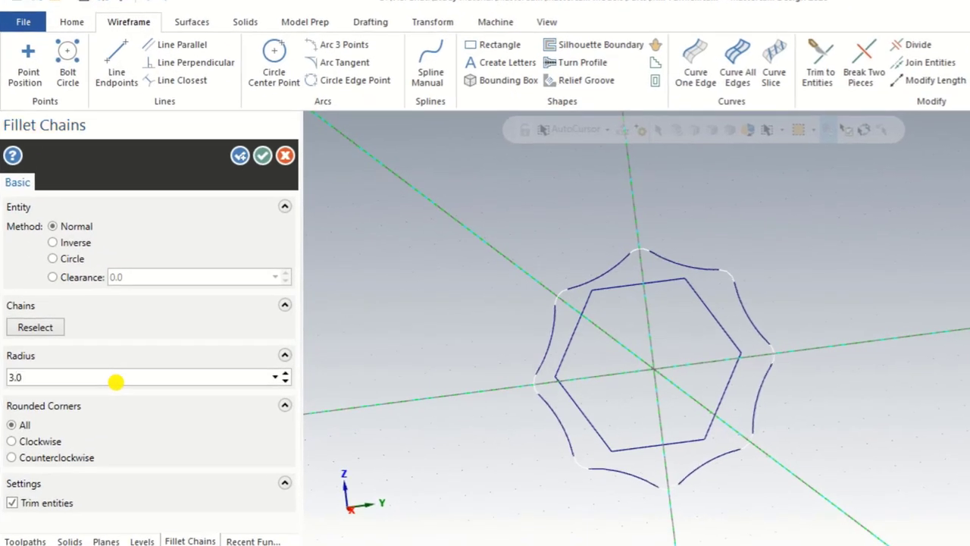
left_click(262, 157)
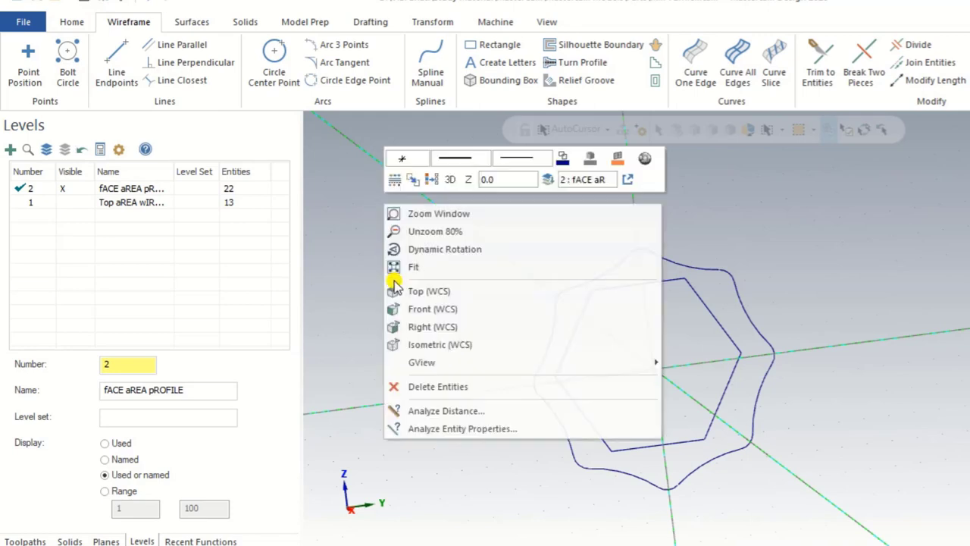
- Switch to the Right view and place Ø3 circles in the top, upper-right and right lobes
right_click(378, 195)
left_click(411, 338)
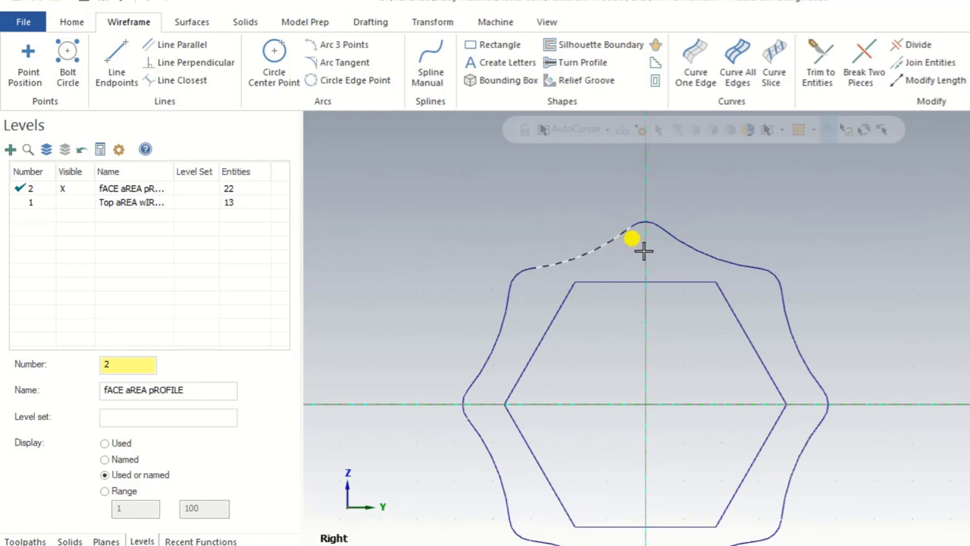
left_click(272, 63)
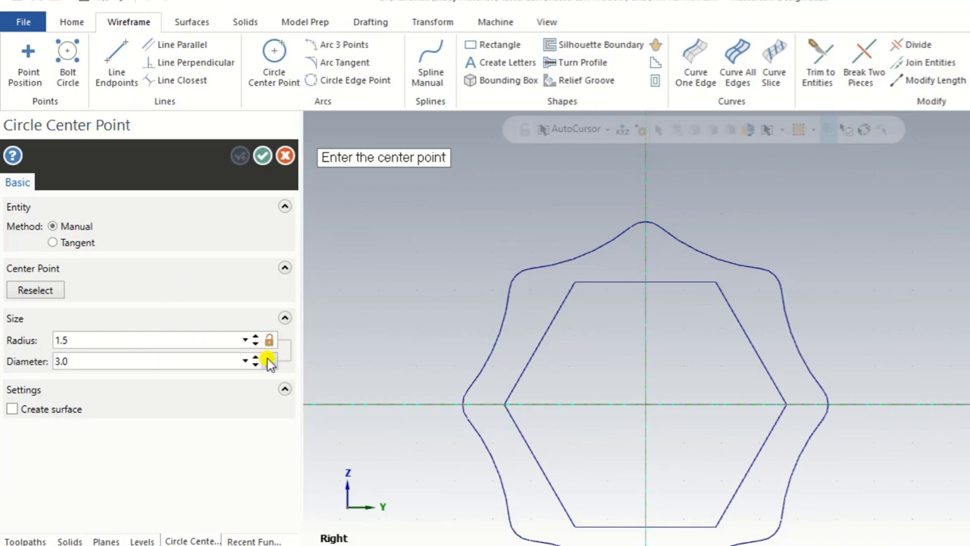
left_click(646, 244)
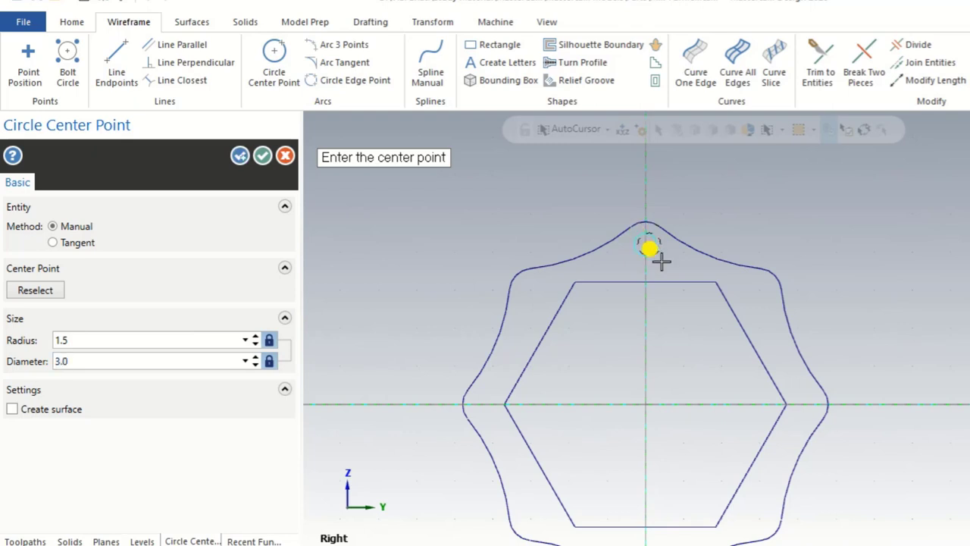
left_click(759, 291)
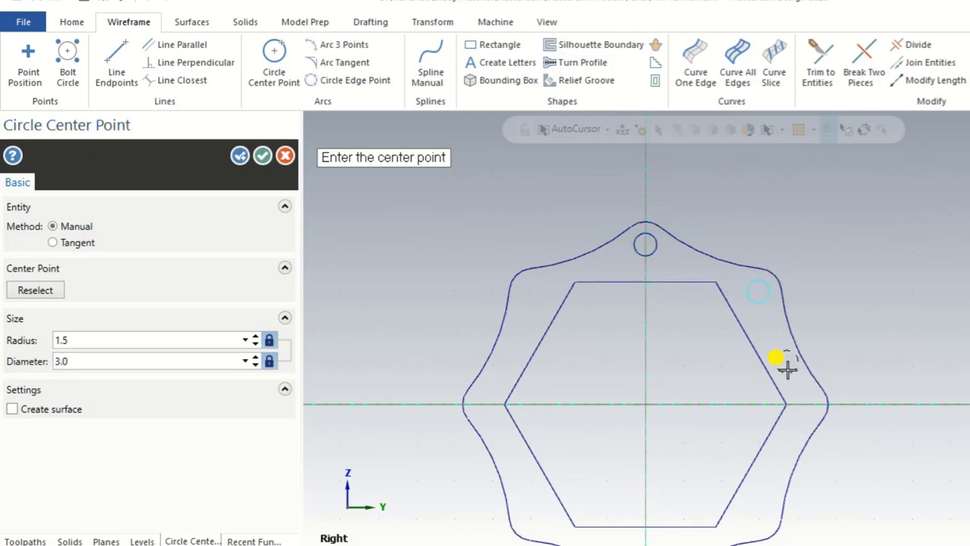
left_click(804, 406)
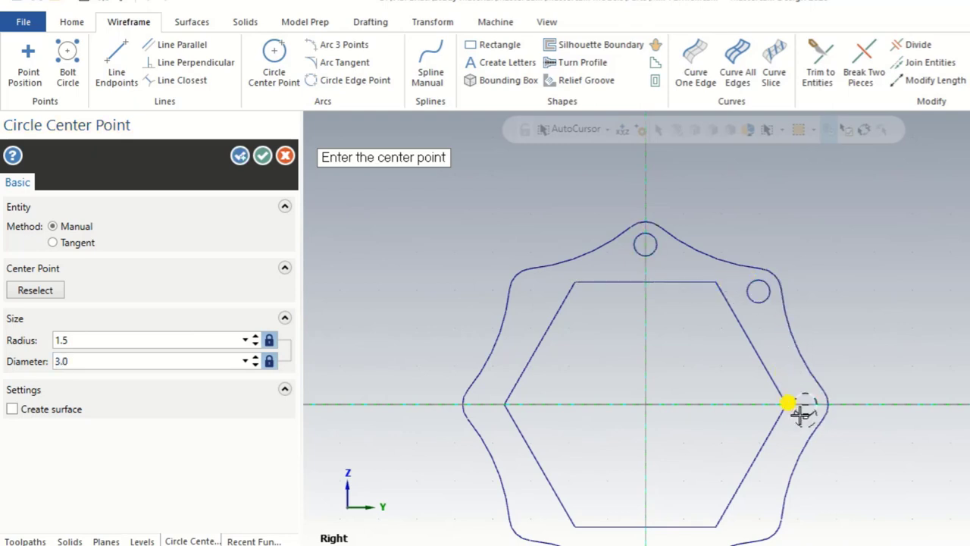
- Place Ø3 circles in the lower-right, bottom, lower-left, left and upper-left lobes
scroll(678, 444, "down", 2)
scroll(684, 496, "up", 2)
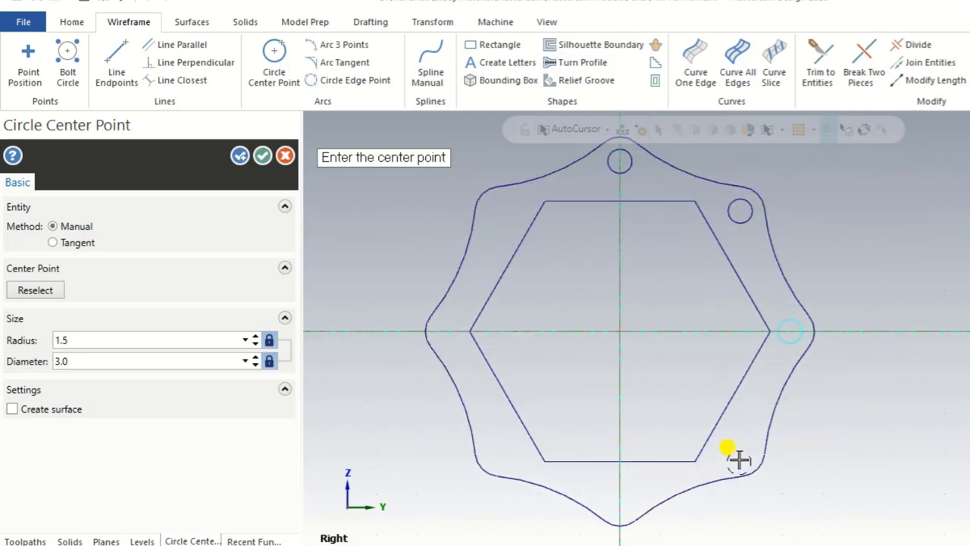
left_click(741, 453)
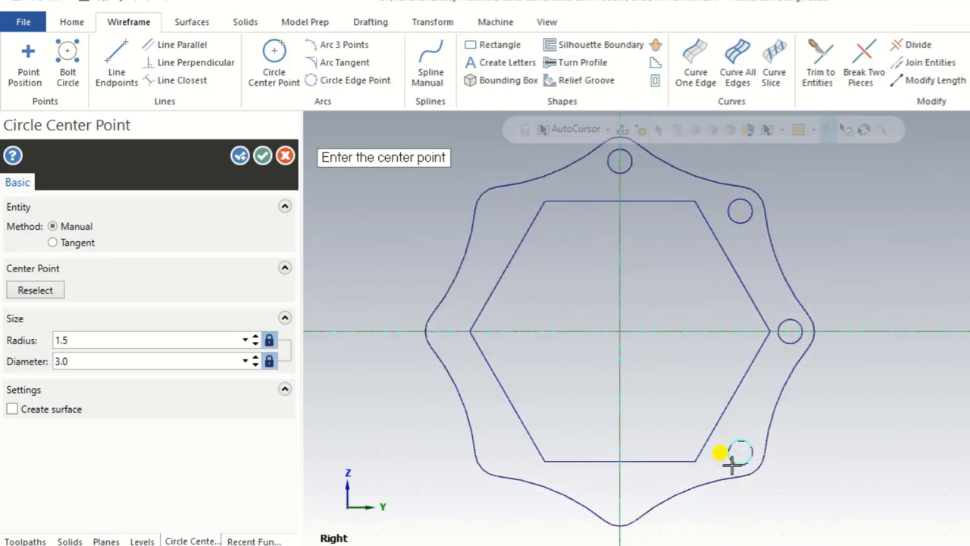
left_click(620, 502)
left_click(501, 452)
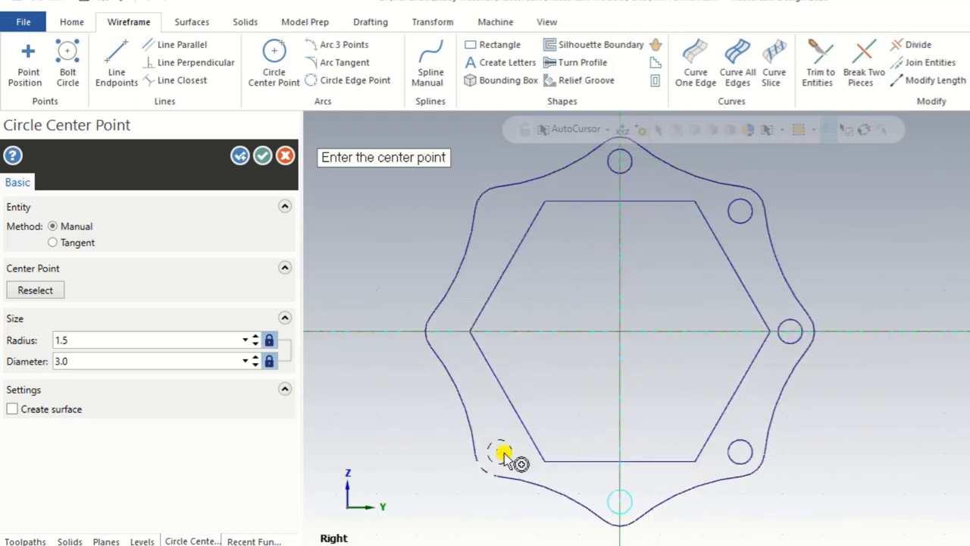
left_click(452, 332)
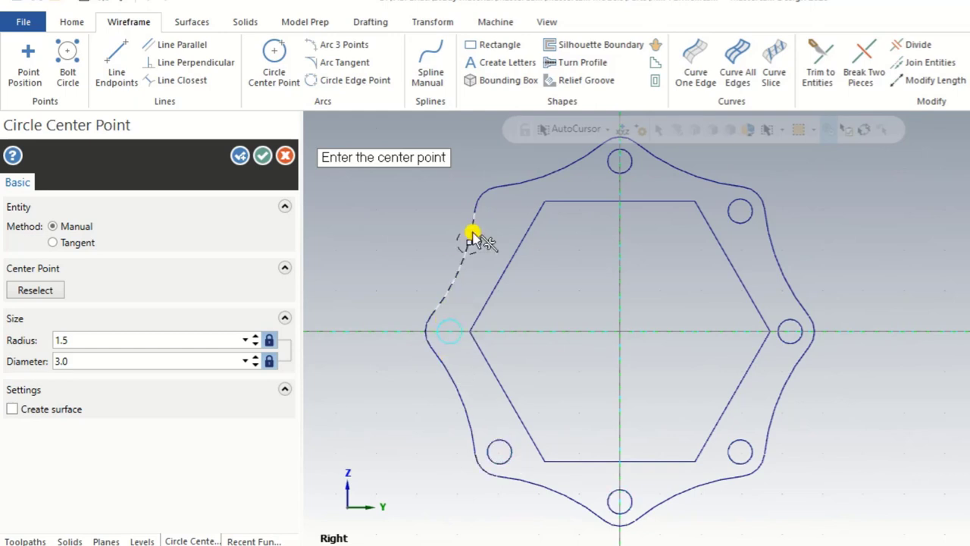
left_click(499, 210)
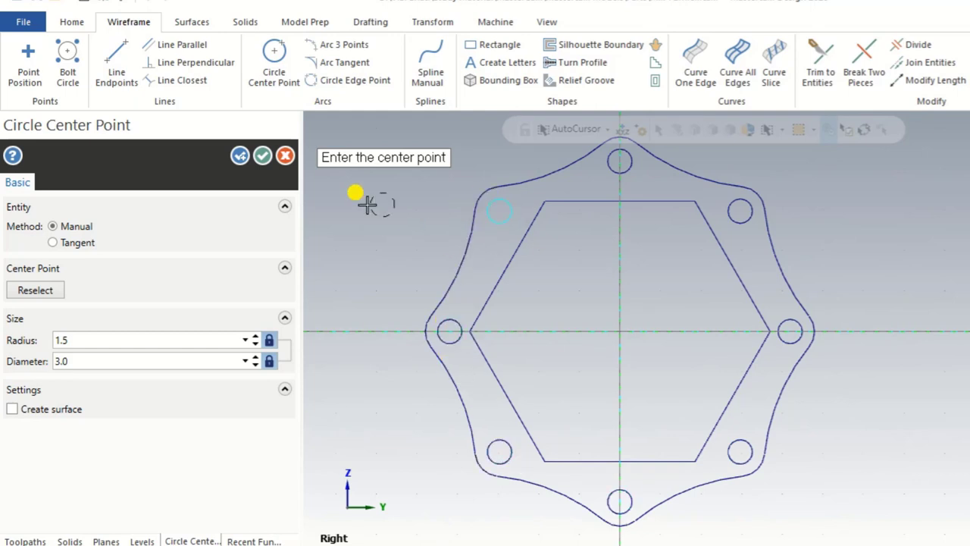
- Accept the Ø3 hole circles, orbit the profiles into a 3D view, and bring up Transform
left_click(263, 158)
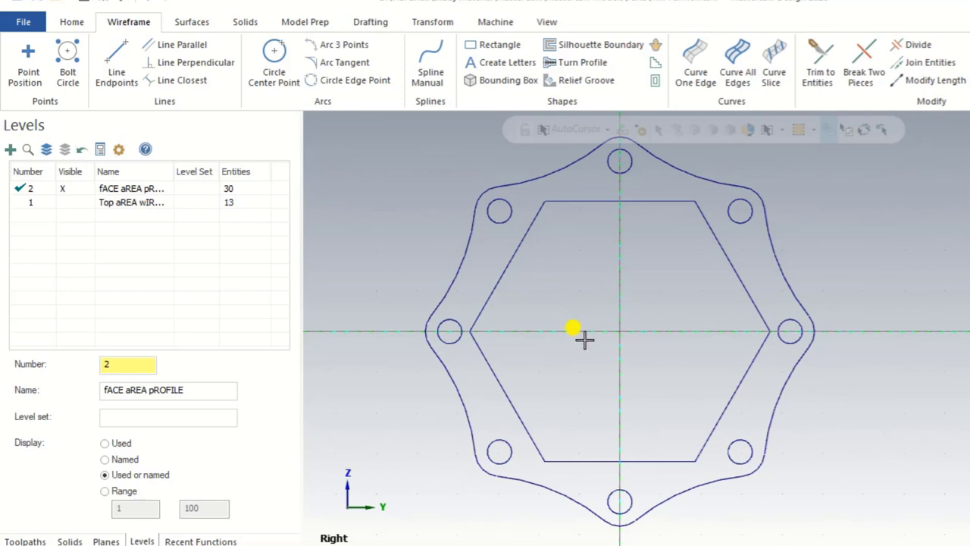
mouse_move(583, 339)
middle_mouse_down()
mouse_move(796, 348)
mouse_move(750, 360)
mouse_move(695, 355)
mouse_move(782, 352)
mouse_move(764, 355)
mouse_move(828, 365)
mouse_move(797, 369)
mouse_move(705, 308)
mouse_move(704, 191)
mouse_move(718, 206)
middle_mouse_up()
left_click_drag(719, 190, 565, 253)
middle_click_drag(565, 252, 585, 253)
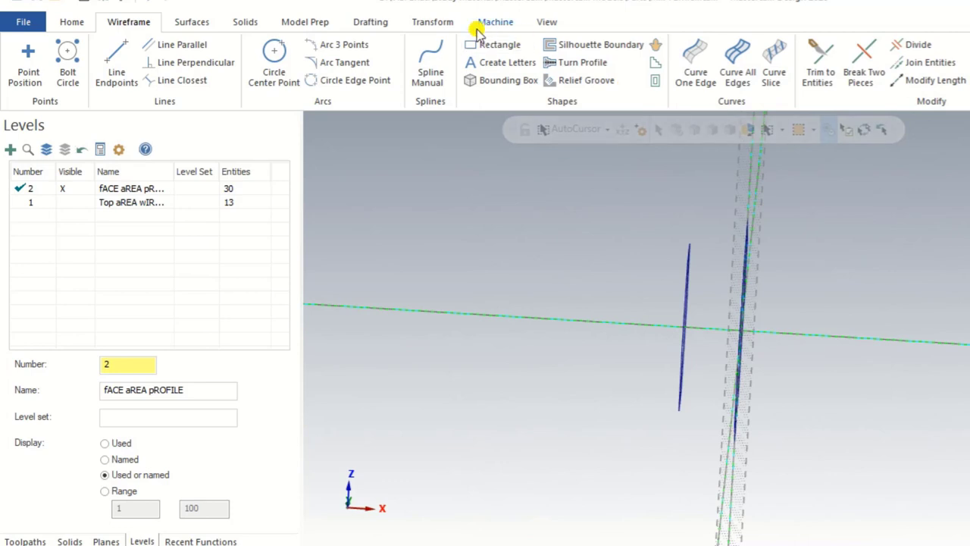
left_click(452, 22)
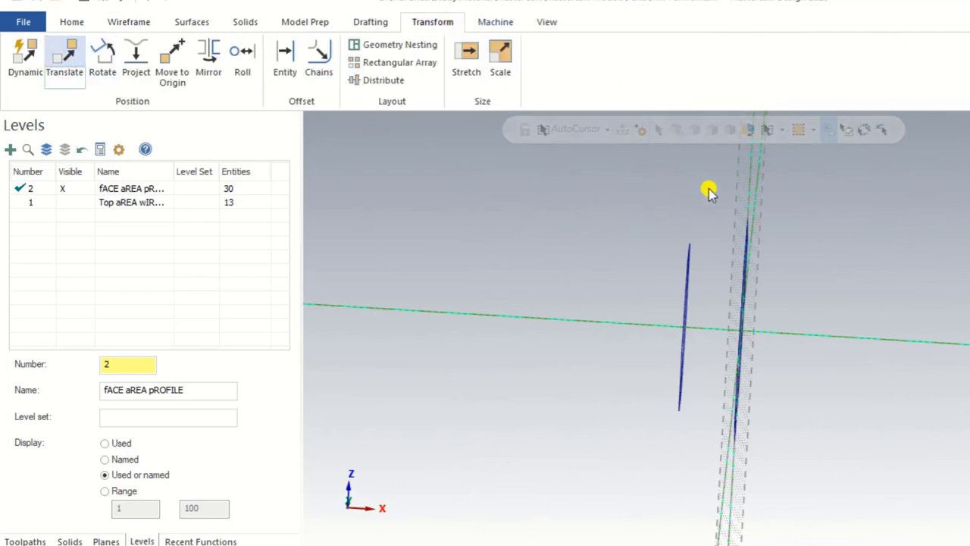
- Translate the window-selected flange outline and its holes -25 along Z, away from the hexagon
left_click_drag(723, 179, 788, 468)
middle_click_drag(782, 461, 683, 262)
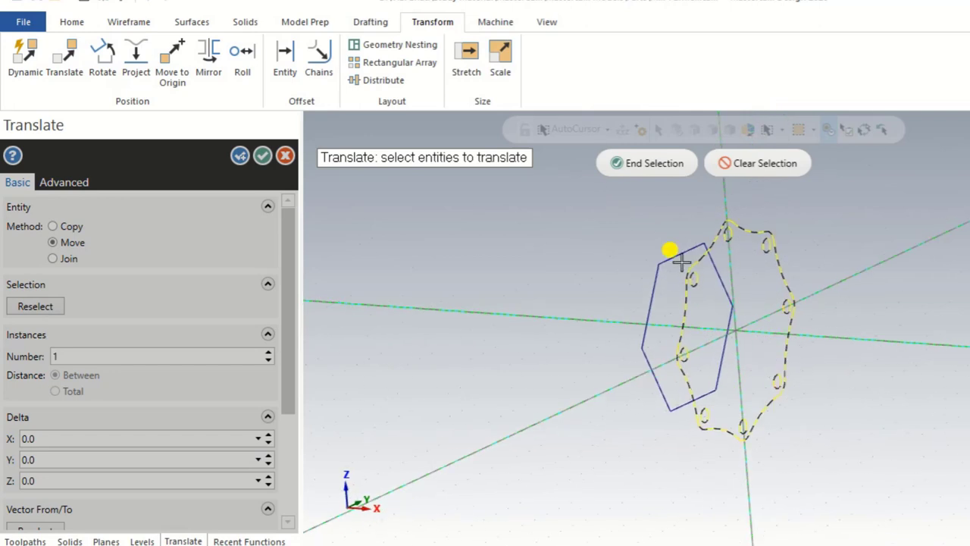
left_click(645, 162)
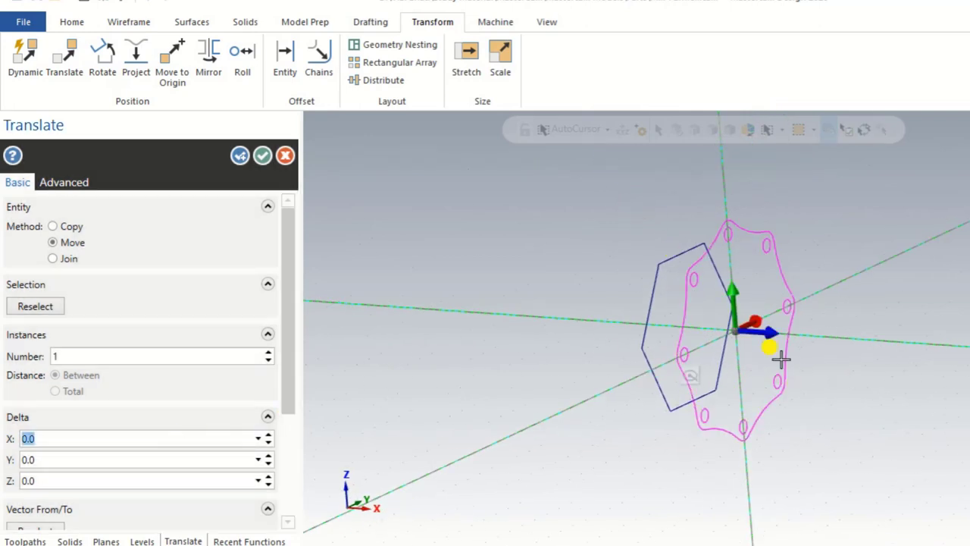
left_click_drag(762, 332, 629, 324)
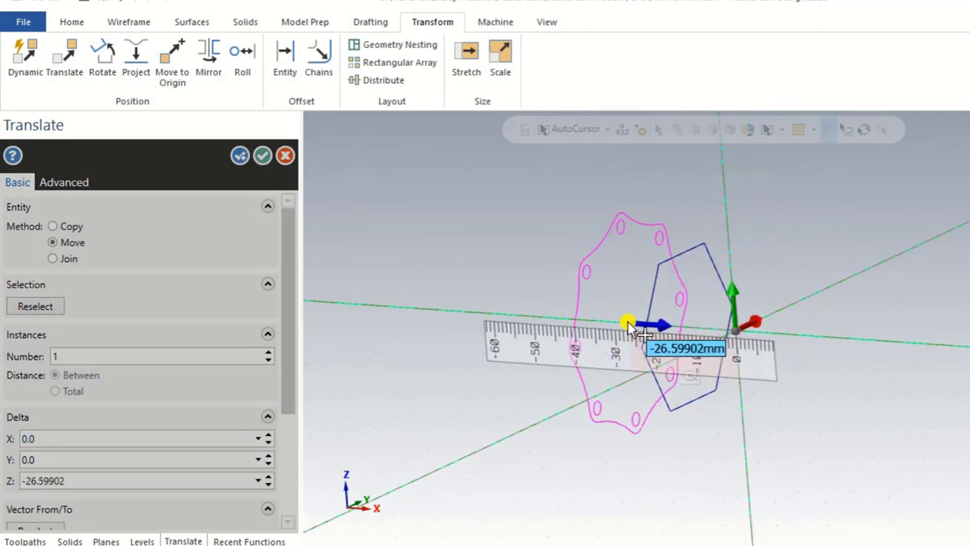
type("25")
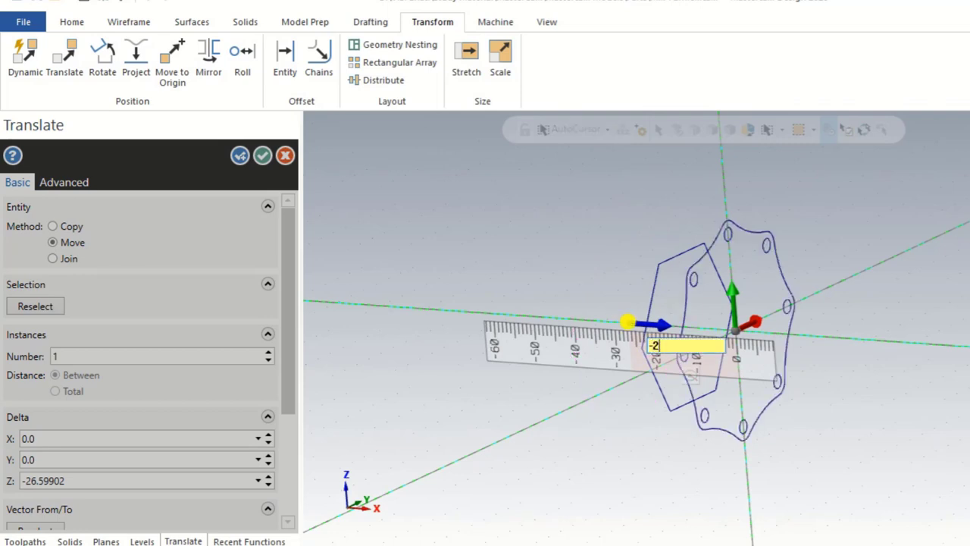
key("Return")
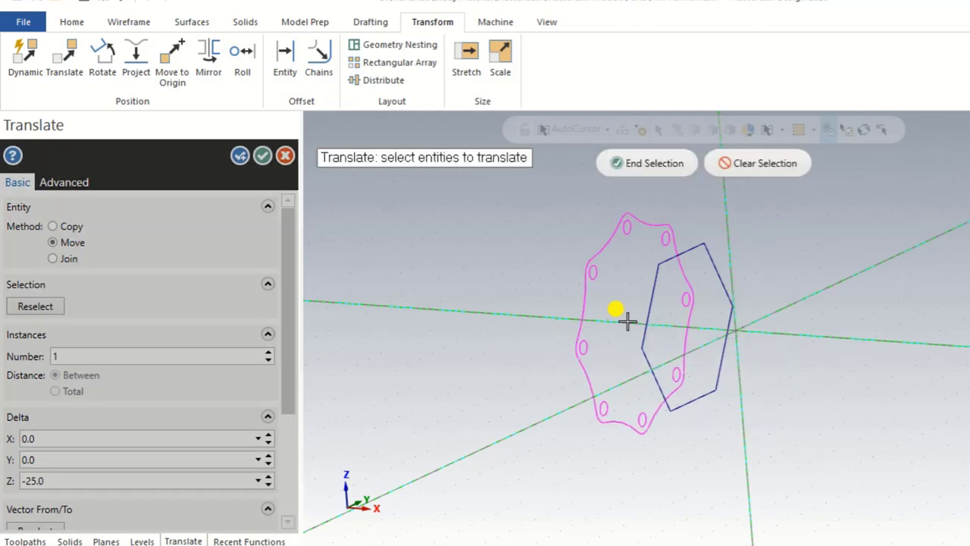
left_click(656, 162)
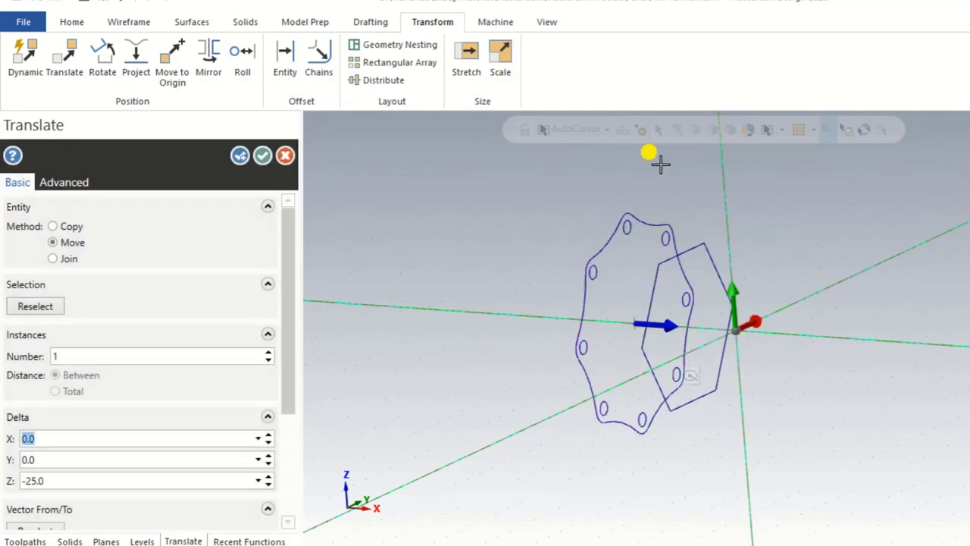
left_click(275, 156)
middle_click_drag(448, 232, 432, 247)
middle_click_drag(599, 342, 730, 356)
- Switch to the Right view and draw a Ø25 circle centred on the origin
right_click(827, 222)
left_click(884, 307)
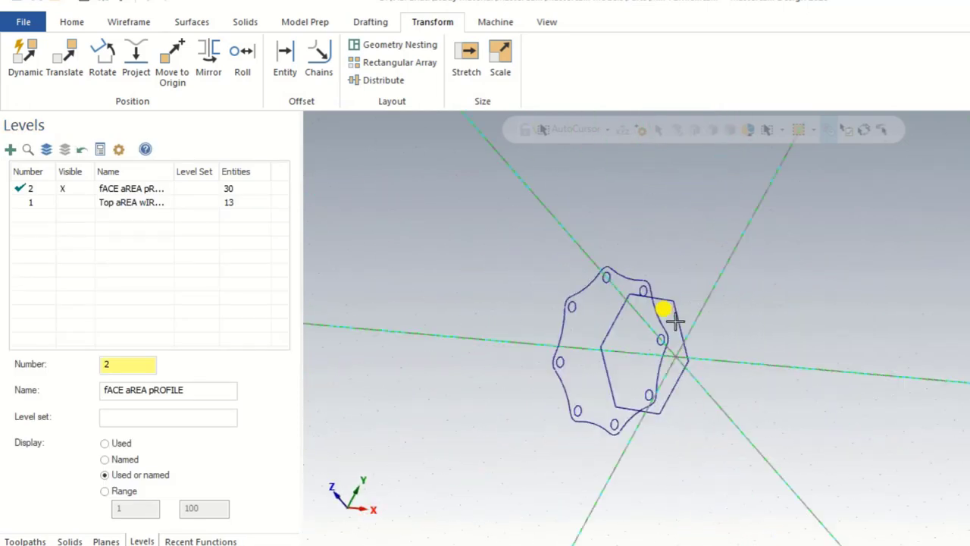
right_click(744, 261)
left_click(801, 399)
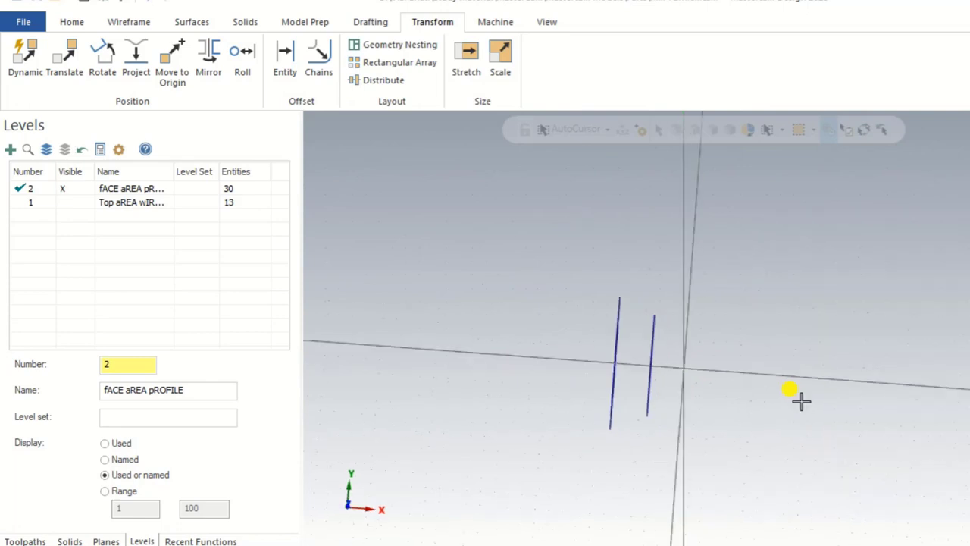
left_click(129, 22)
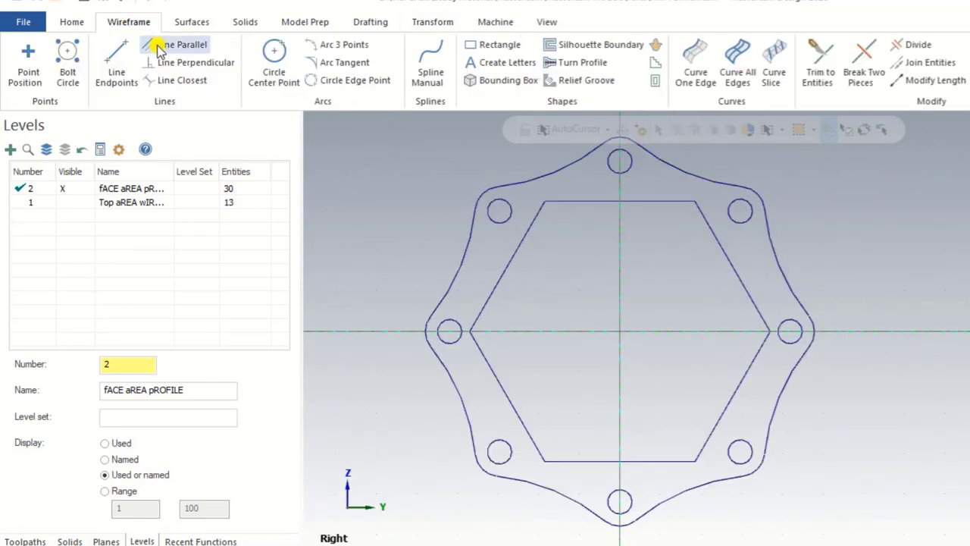
left_click(258, 64)
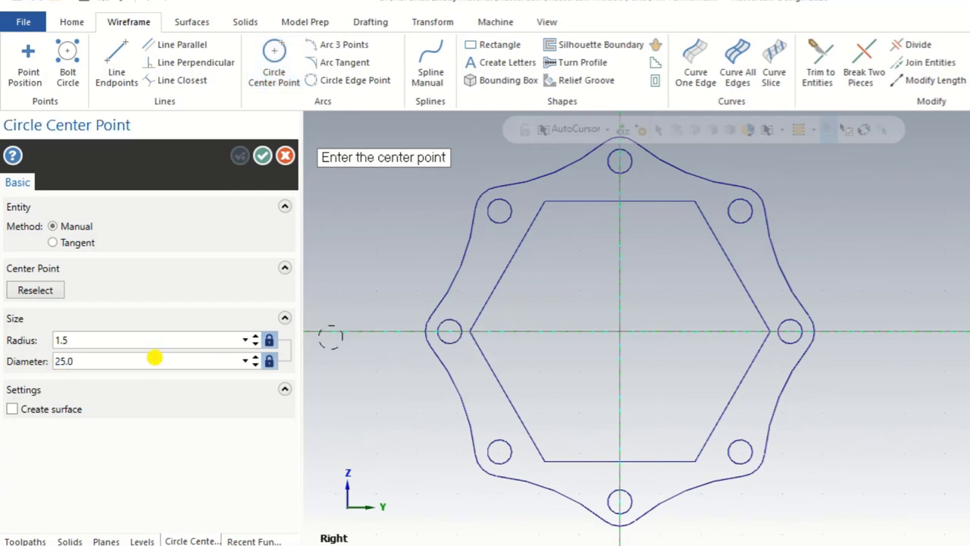
left_click(619, 331)
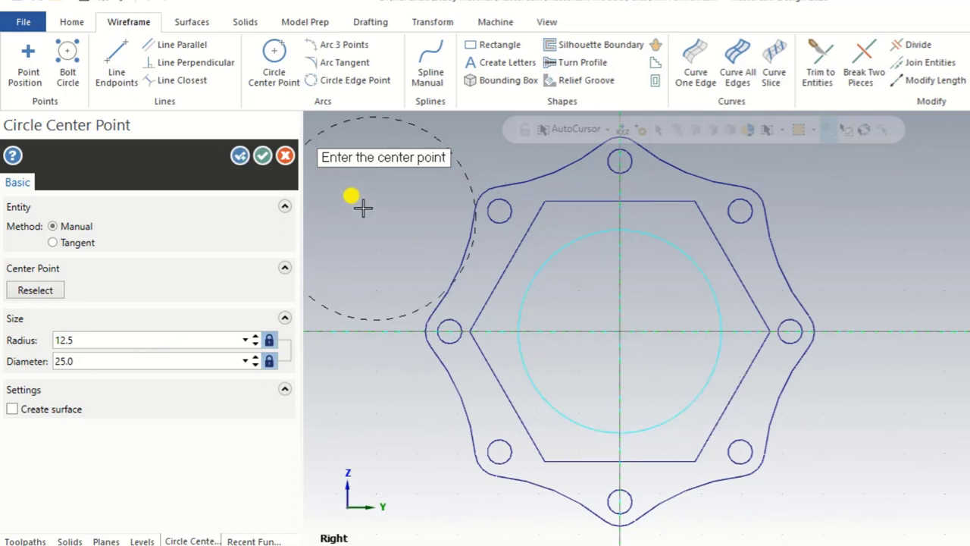
left_click(263, 156)
- Orbit to a 3D angle and select, then deselect, the new Ø25 circle to check it
middle_click_drag(678, 353, 587, 411)
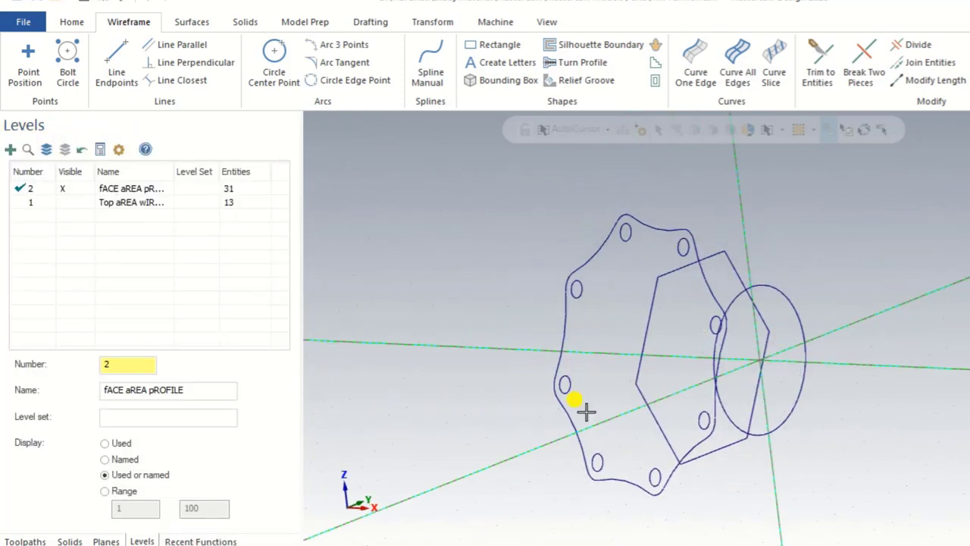
left_click(68, 201)
middle_click_drag(356, 303, 405, 325)
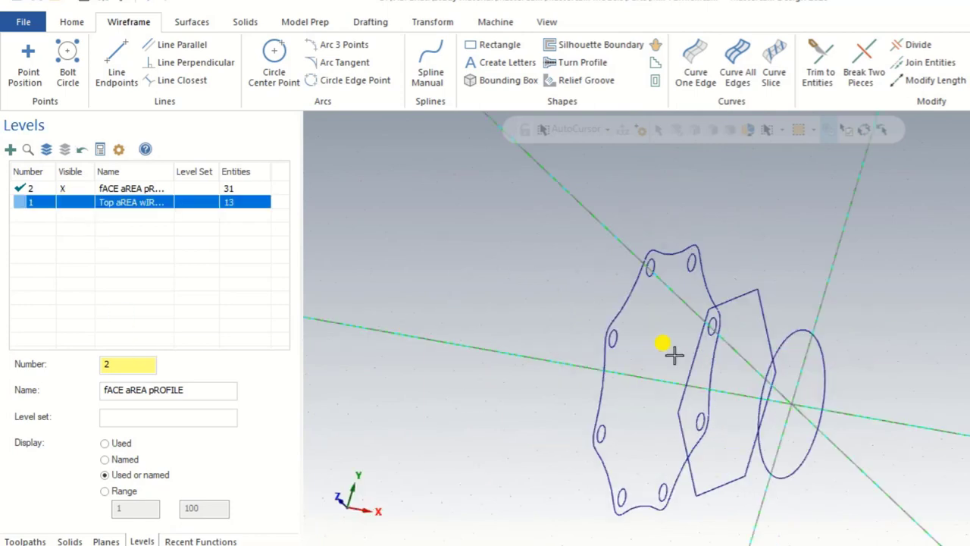
left_click(800, 334)
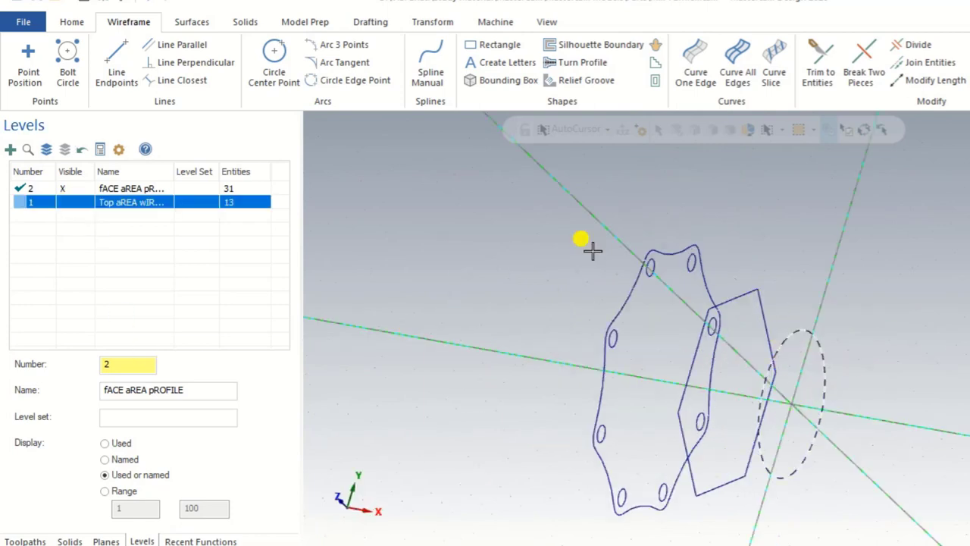
left_click(881, 329)
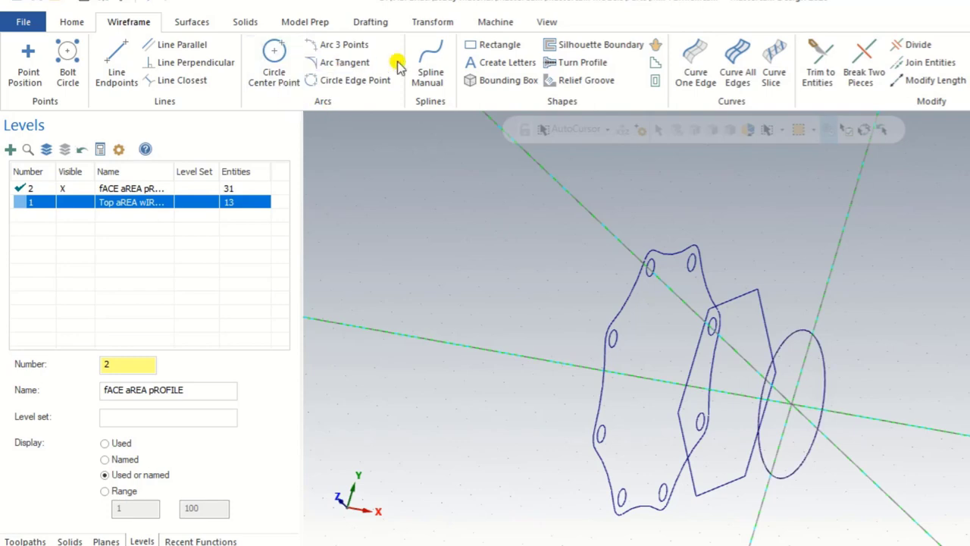
- Extrude the Ø25 circle in the reversed direction 75 mm into a solid shaft
left_click(250, 23)
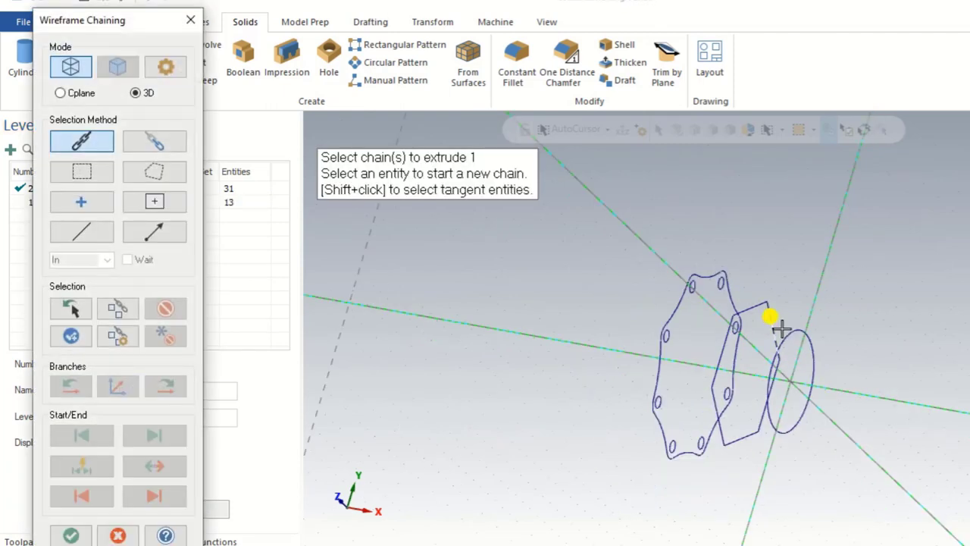
left_click(792, 325)
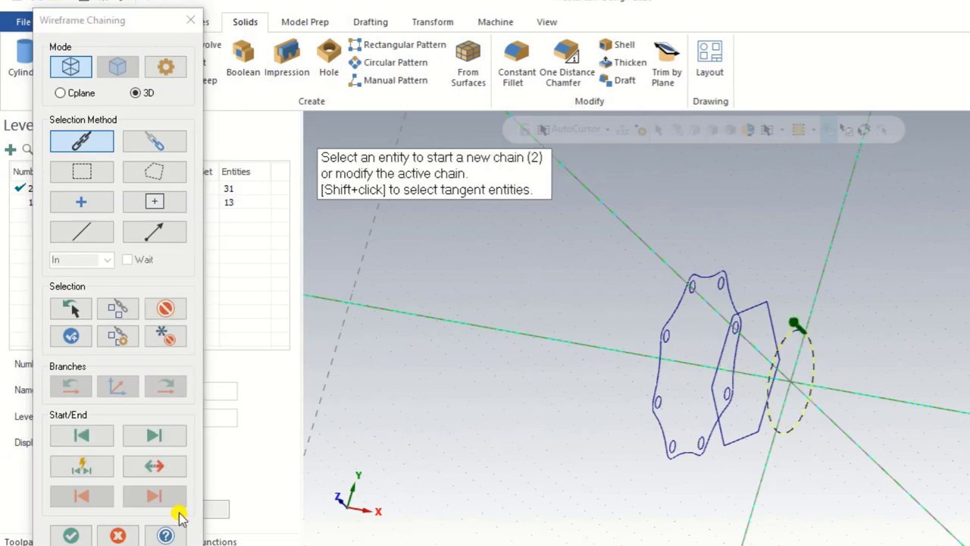
left_click(72, 536)
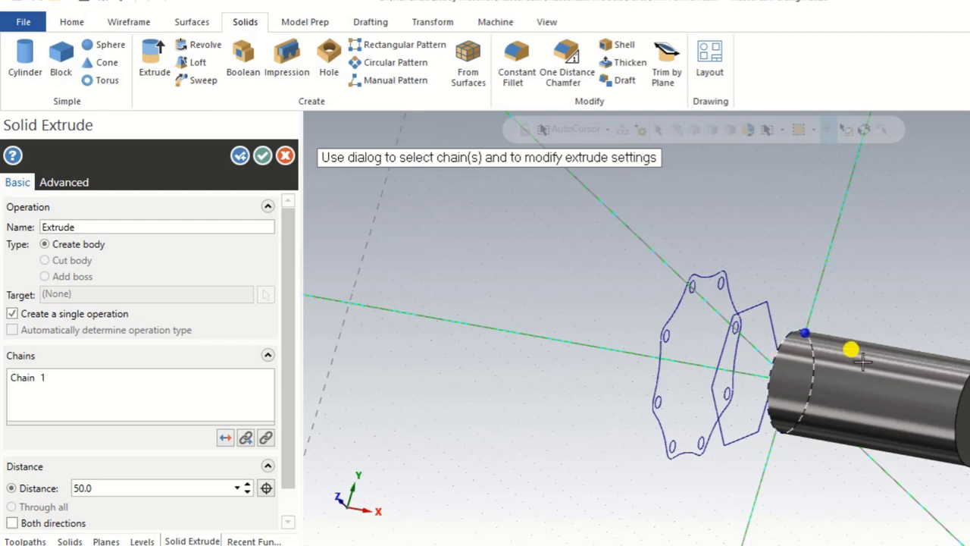
left_click(231, 438)
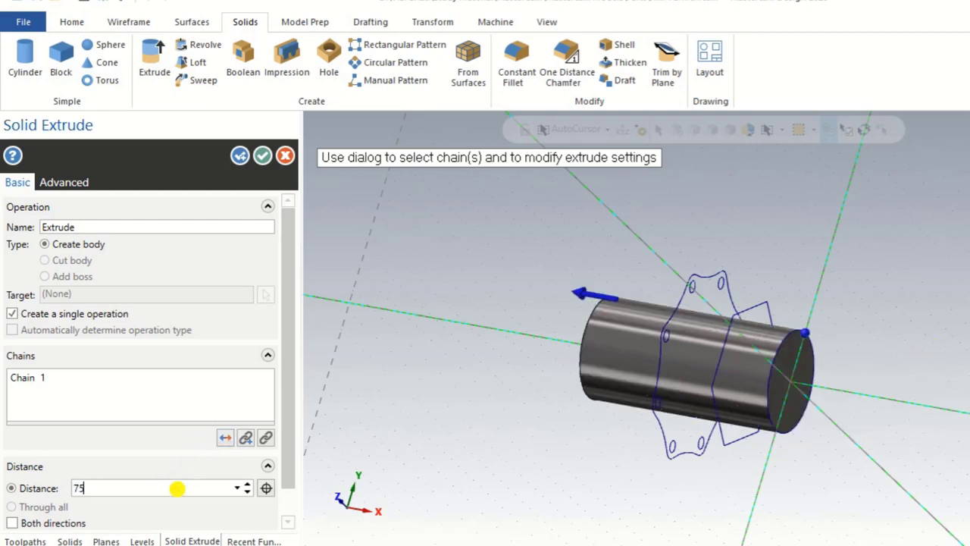
left_click(240, 155)
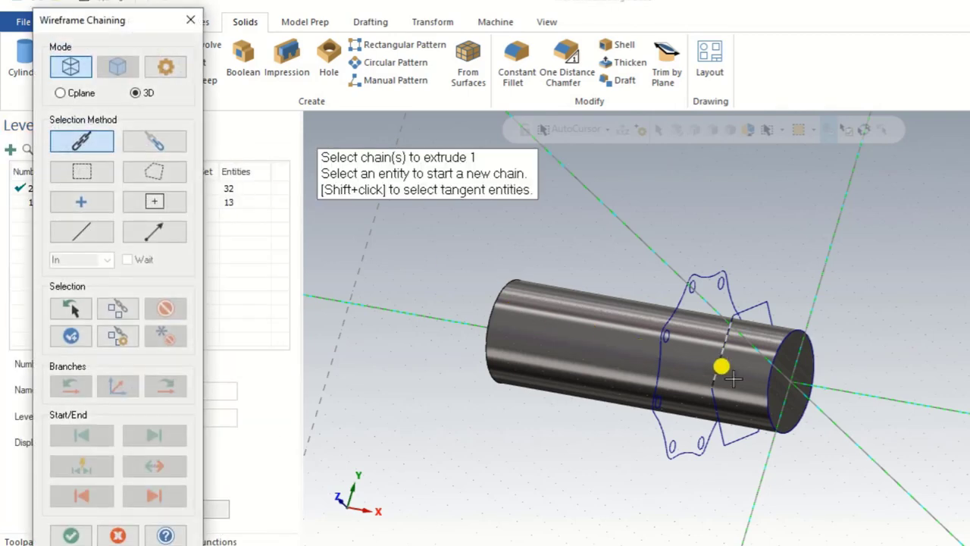
- Extrude the hexagon as an Add boss 13.0 mm long onto the shaft
left_click(726, 354)
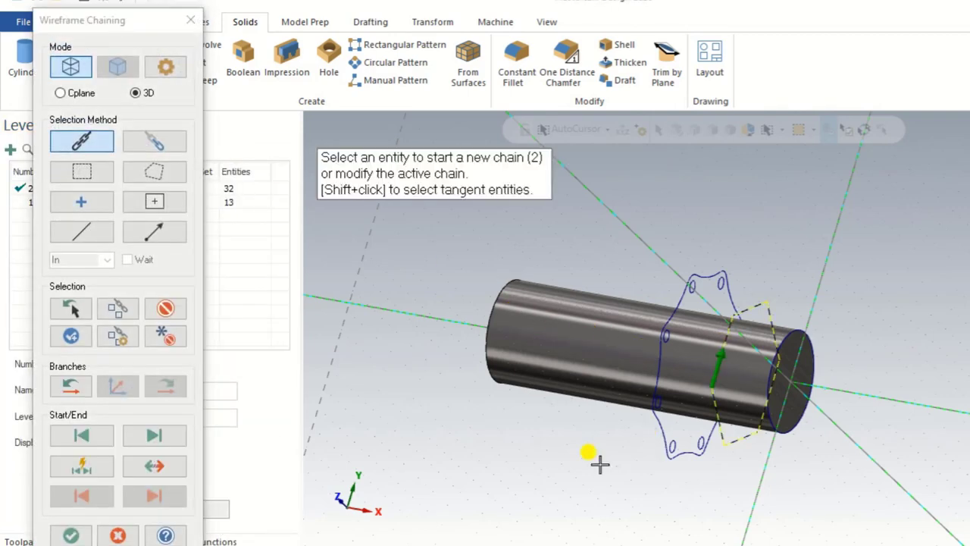
left_click(68, 534)
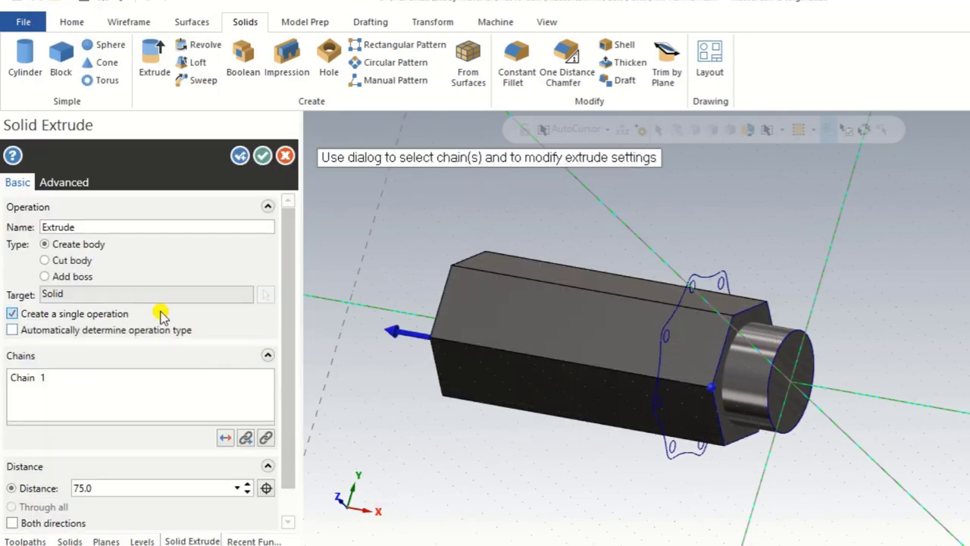
left_click(45, 277)
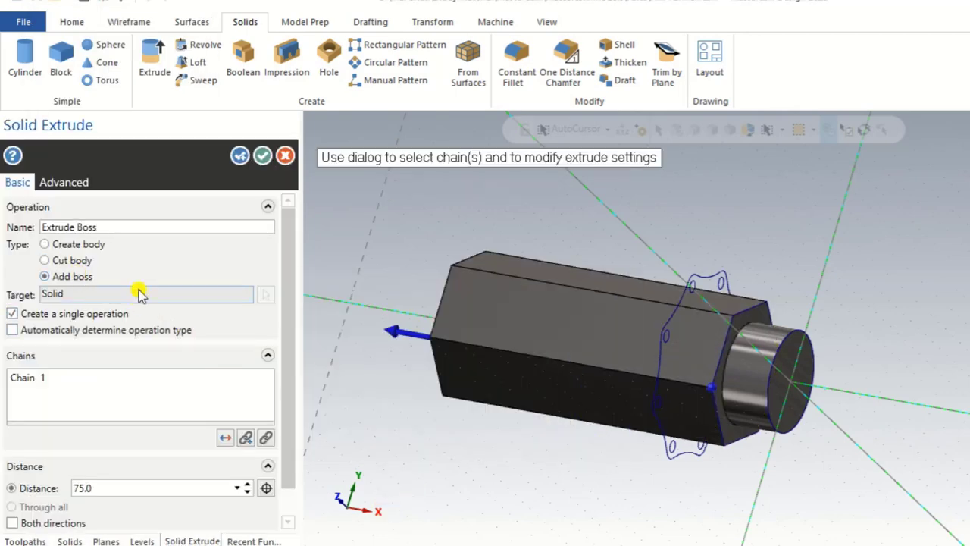
middle_click_drag(552, 472, 504, 473)
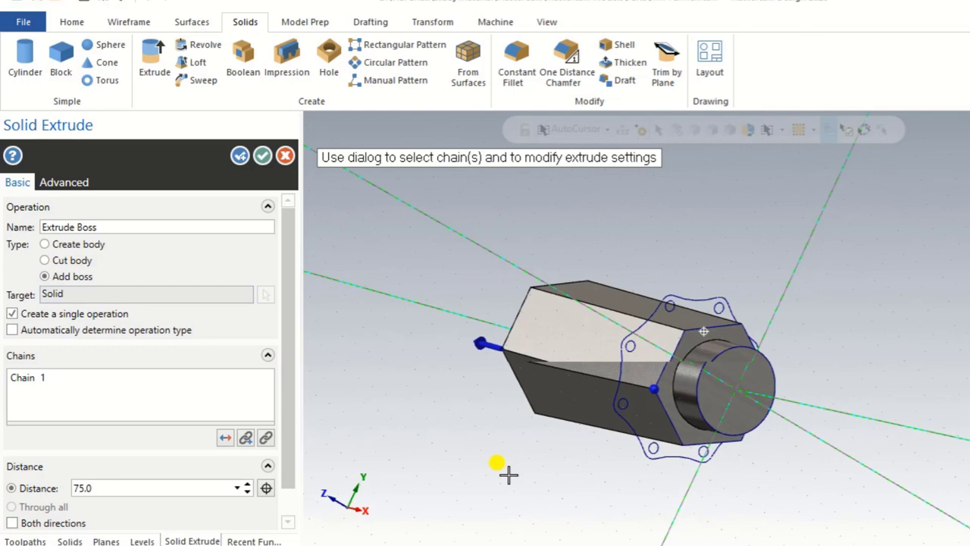
left_click(264, 489)
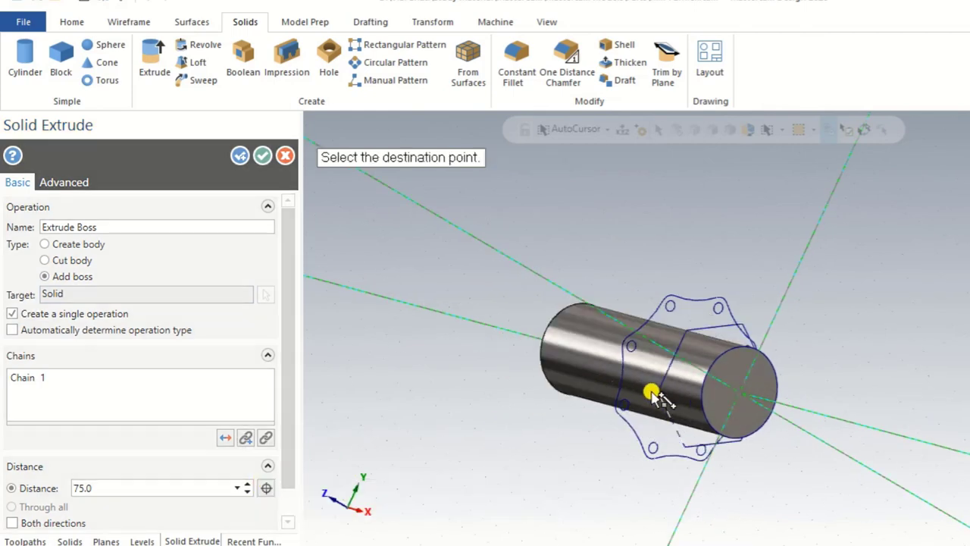
left_click(608, 416)
middle_click_drag(619, 428, 439, 339)
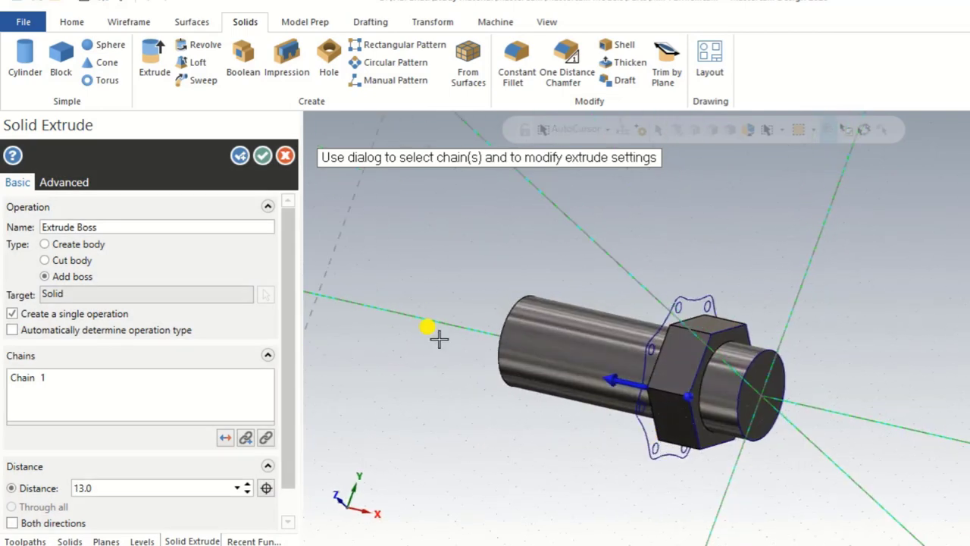
left_click(243, 156)
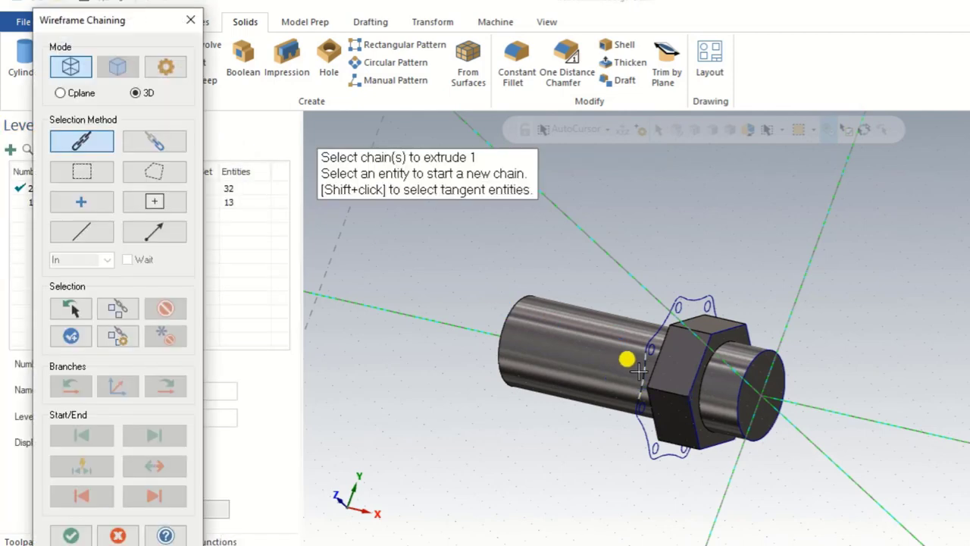
- Extrude the flange outline reversed as a 12.0 mm boss joined to the shaft
left_click(641, 371)
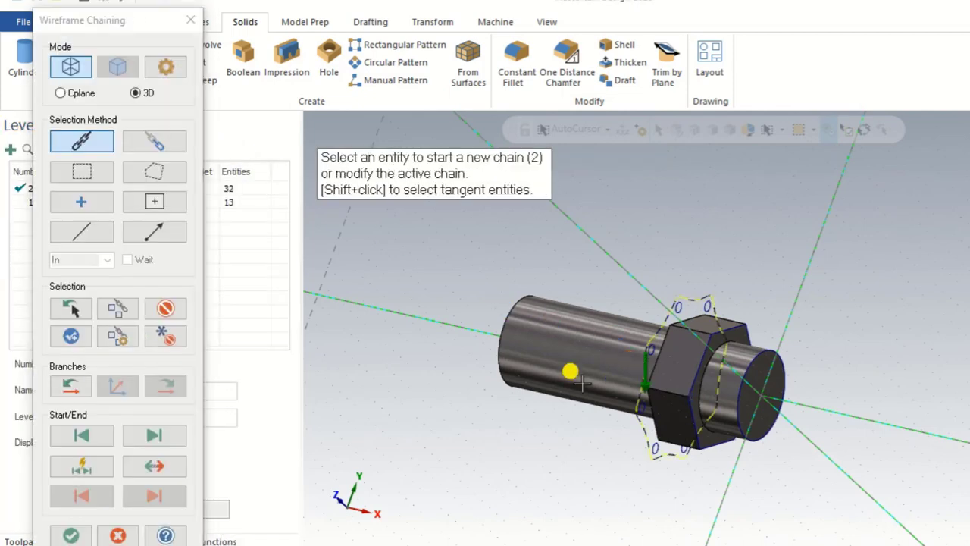
left_click(70, 535)
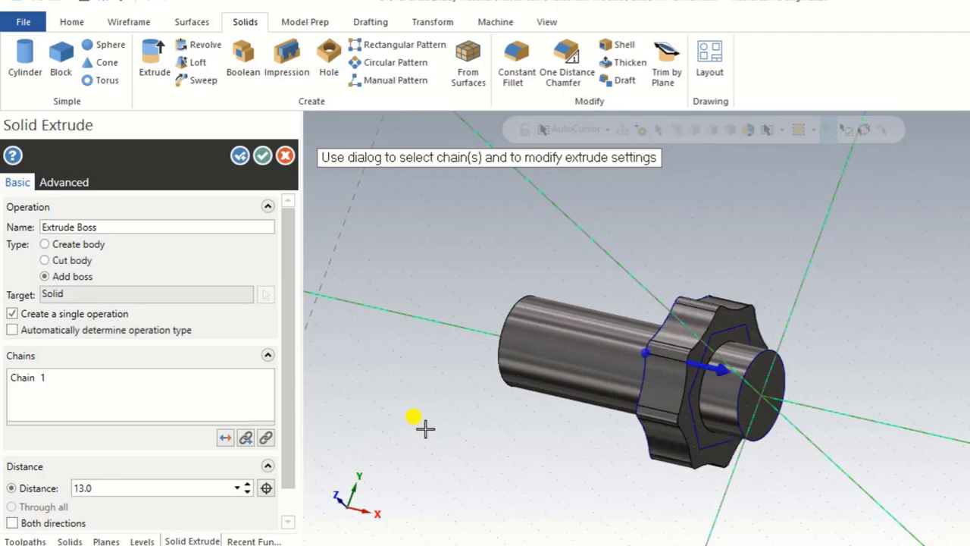
left_click(230, 438)
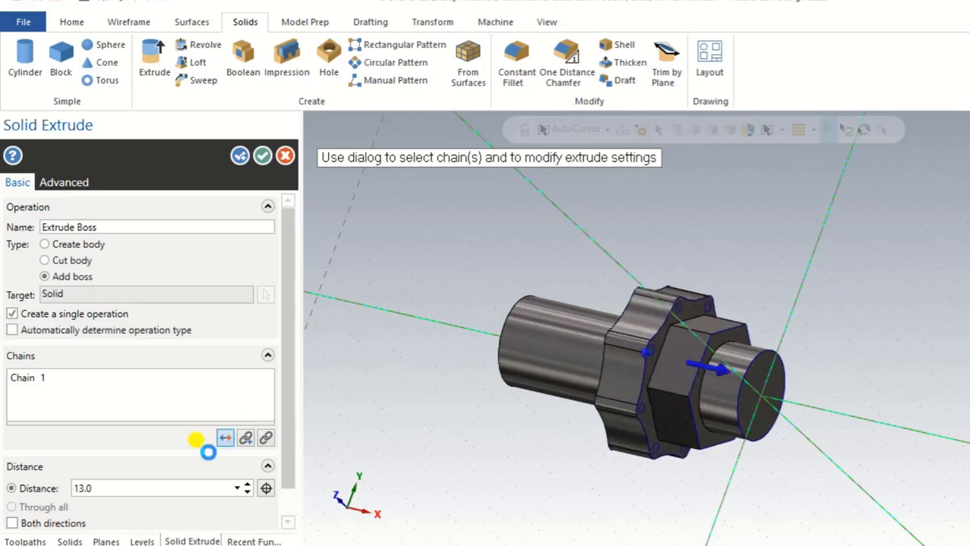
double_click(137, 486)
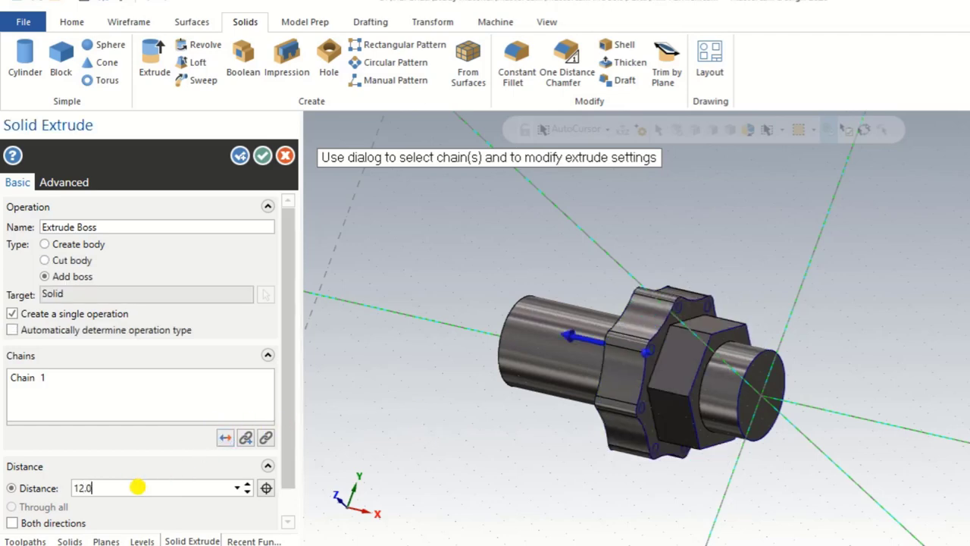
type("12.0")
key("Return")
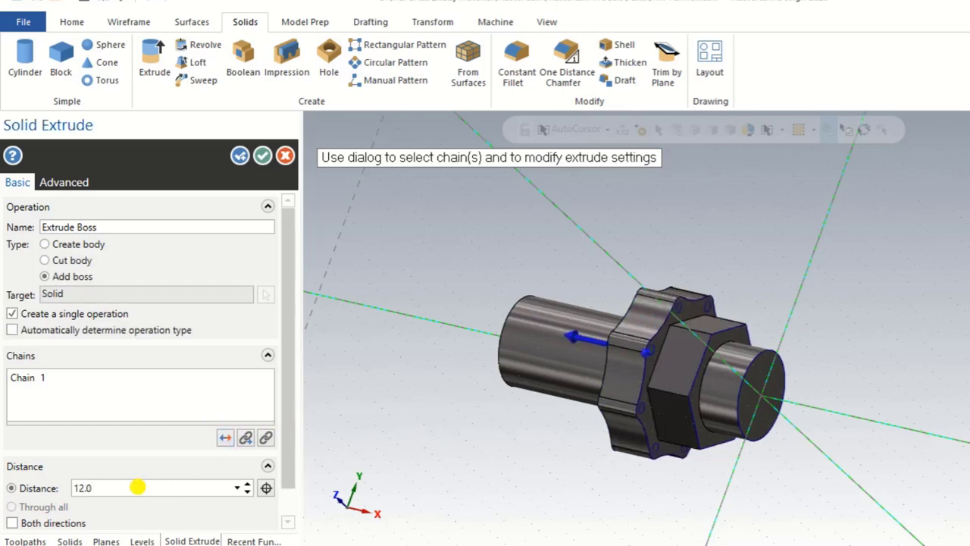
left_click(262, 157)
middle_click_drag(432, 338, 481, 248)
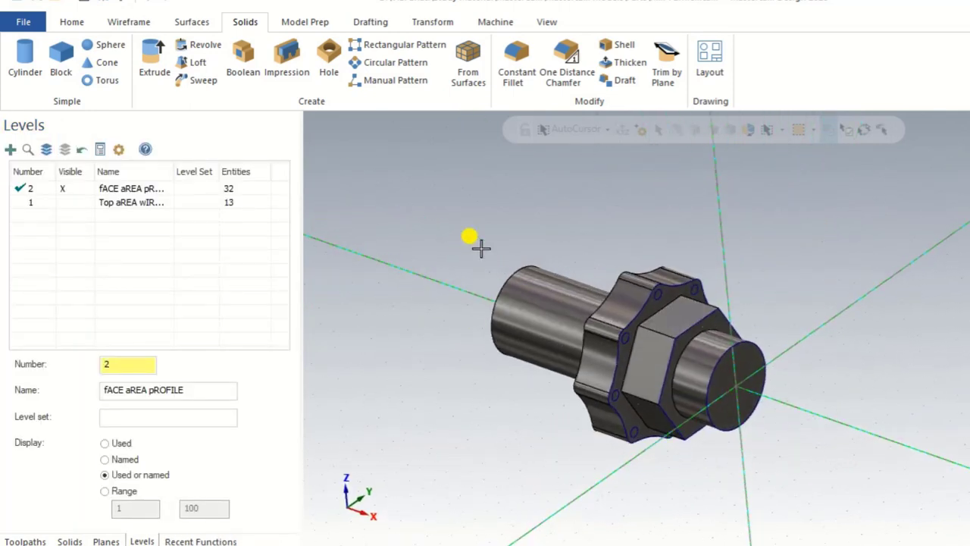
- Chain each flange bolt-hole circle, flipping the right hole's direction, and accept them for extrusion
right_click(482, 248)
left_click(495, 282)
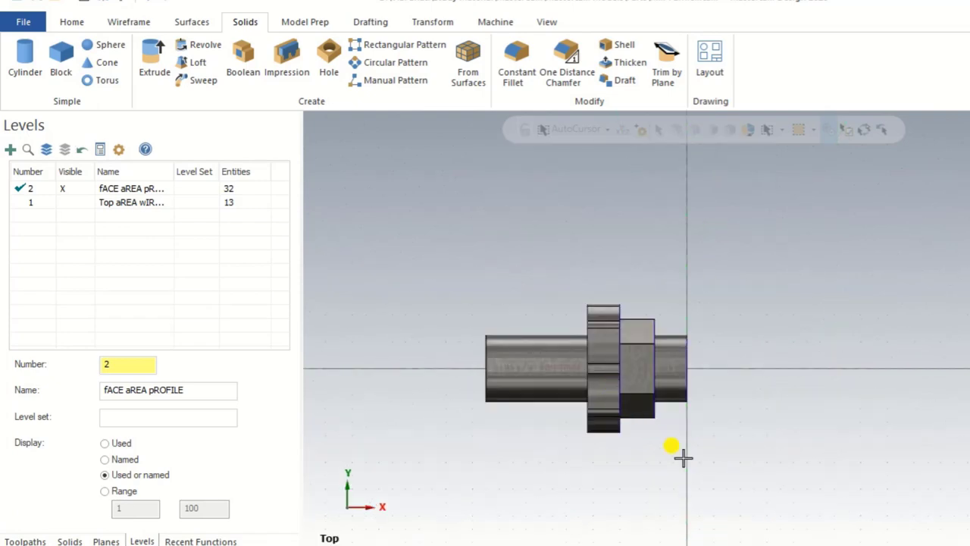
middle_click_drag(683, 457, 683, 310)
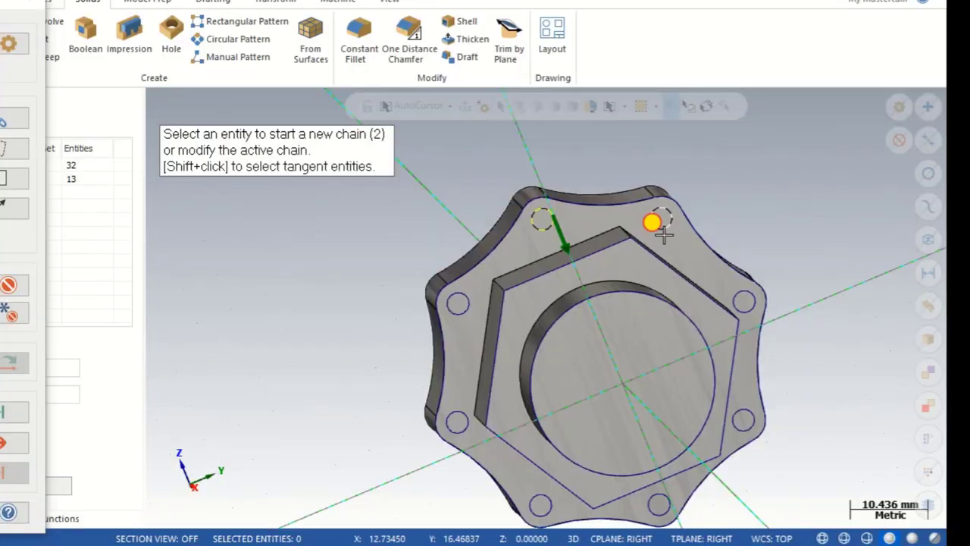
left_click(662, 229)
left_click(742, 289)
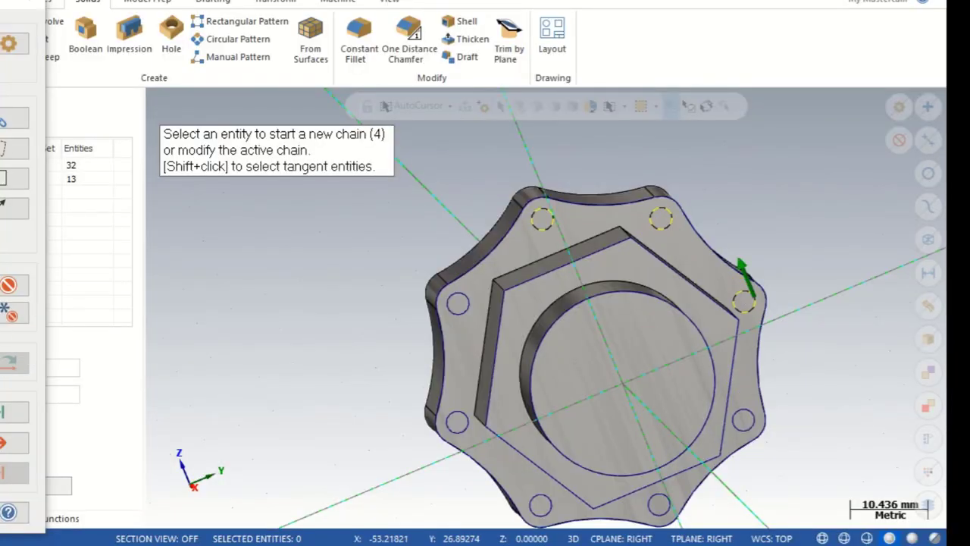
left_click(9, 443)
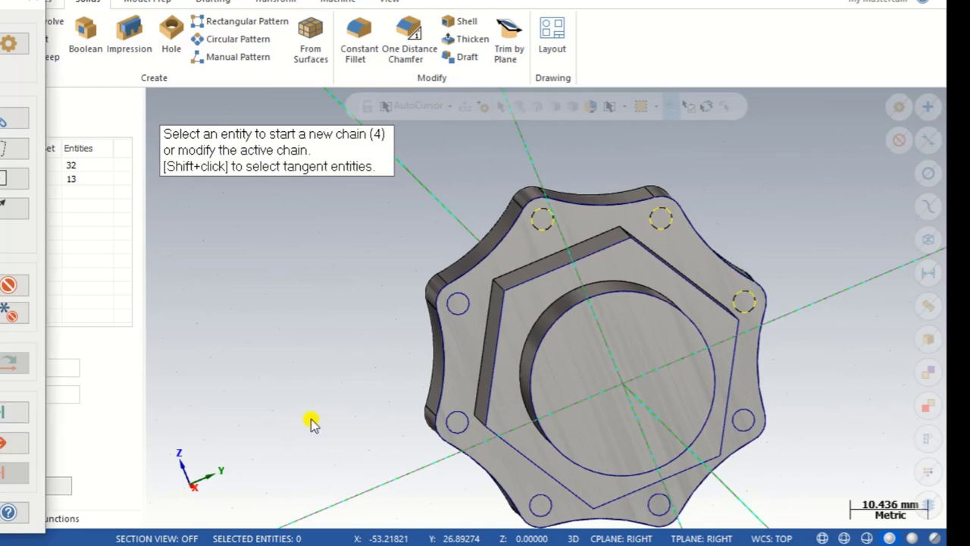
left_click(743, 417)
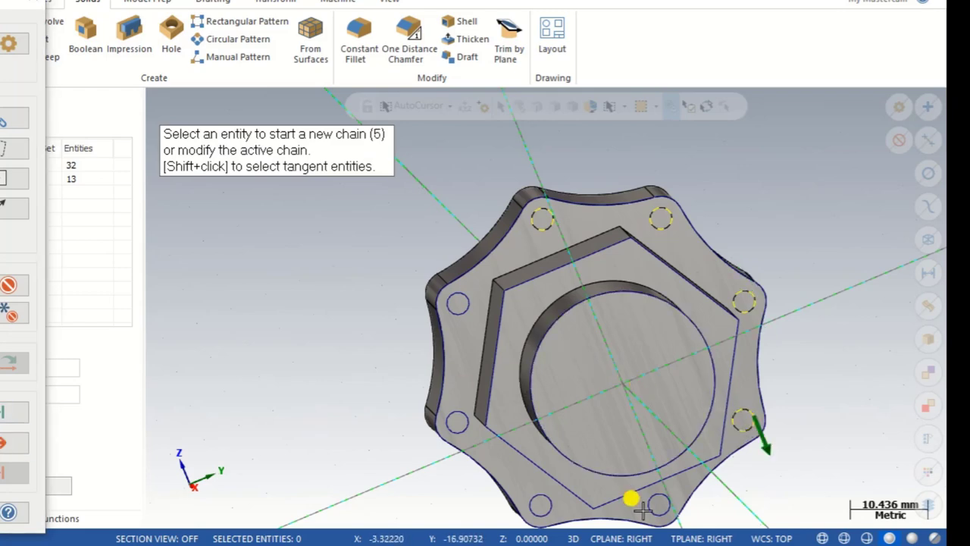
left_click(667, 500)
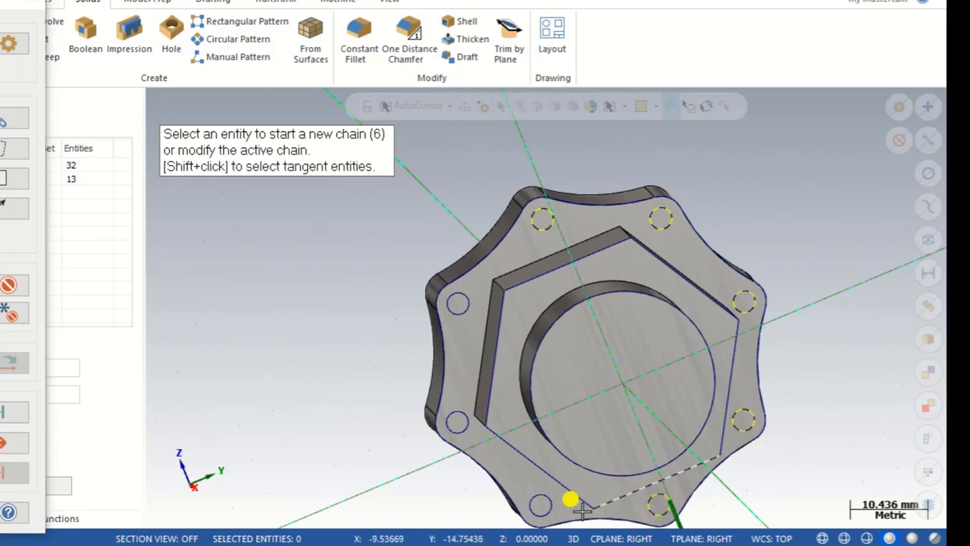
left_click(543, 499)
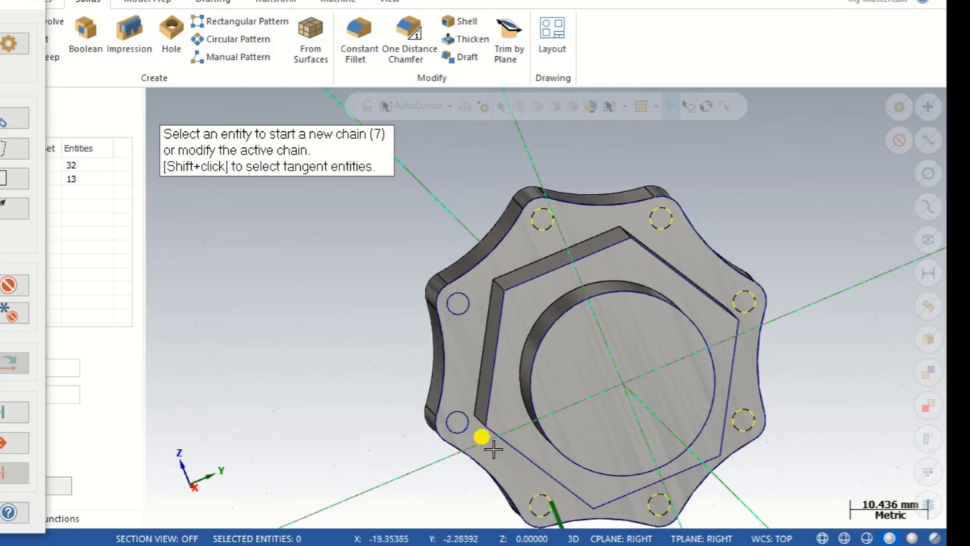
left_click(470, 417)
left_click(460, 304)
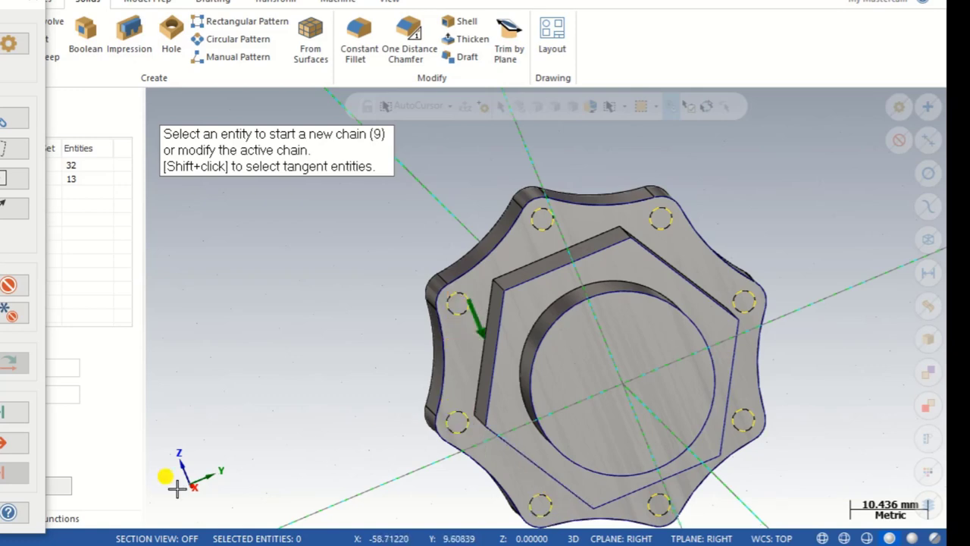
key("Return")
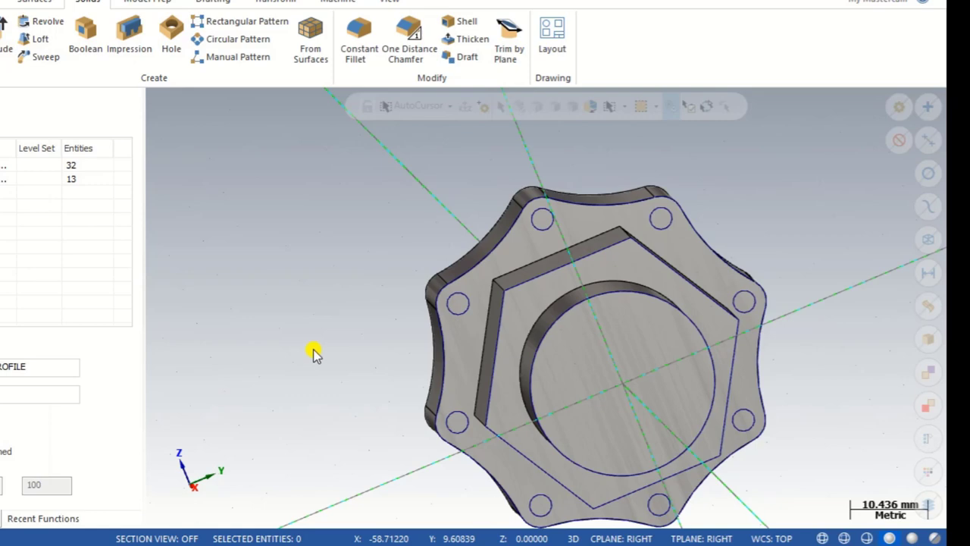
- Orbit the flange to inspect the bolt holes cut through it
middle_click_drag(322, 343, 387, 332)
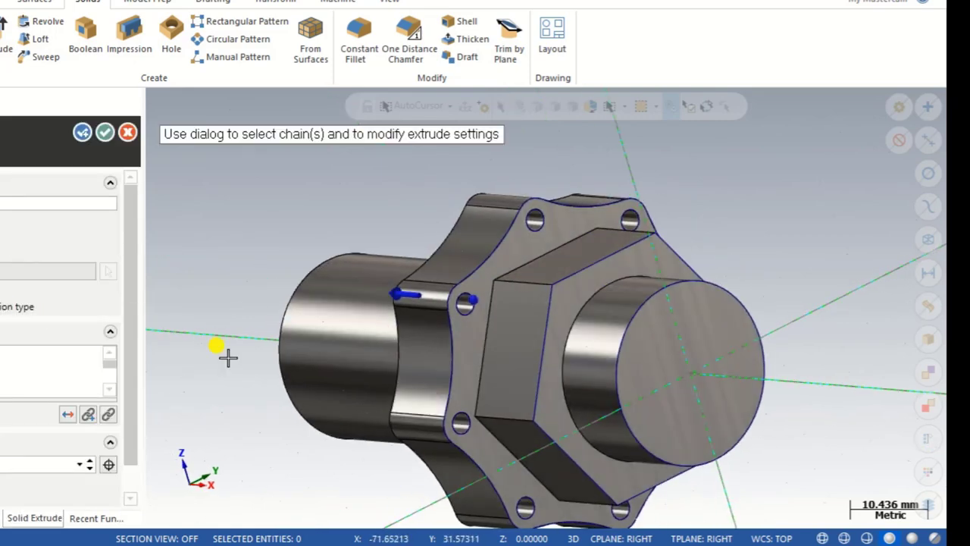
mouse_move(228, 357)
middle_mouse_down()
mouse_move(351, 346)
mouse_move(227, 358)
middle_mouse_up()
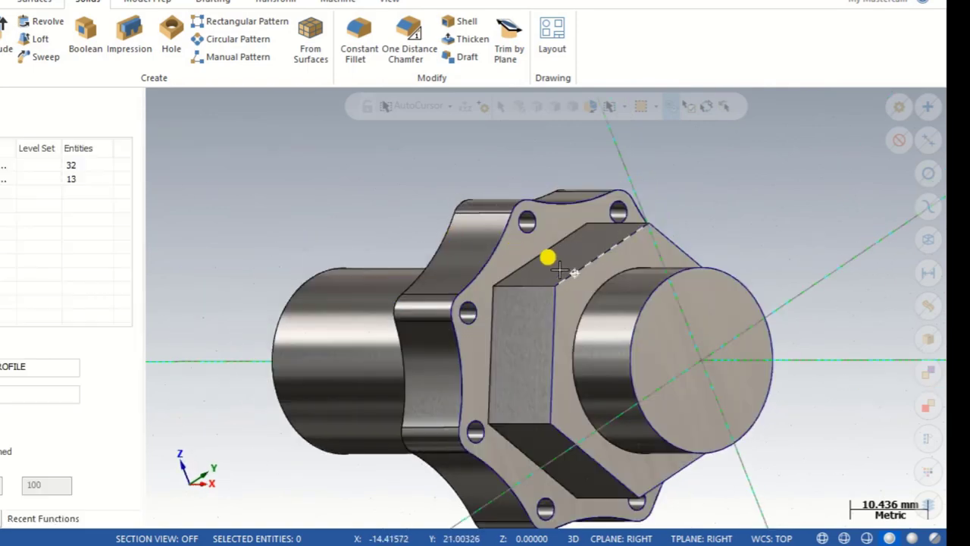
mouse_move(559, 270)
middle_mouse_down()
mouse_move(490, 281)
mouse_move(554, 268)
mouse_move(617, 277)
mouse_move(610, 309)
mouse_move(573, 304)
mouse_move(610, 282)
mouse_move(461, 290)
mouse_move(507, 295)
mouse_move(482, 275)
mouse_move(553, 282)
mouse_move(514, 384)
mouse_move(600, 328)
mouse_move(505, 249)
mouse_move(553, 303)
mouse_move(574, 276)
middle_mouse_up()
scroll(505, 249, "up", 4)
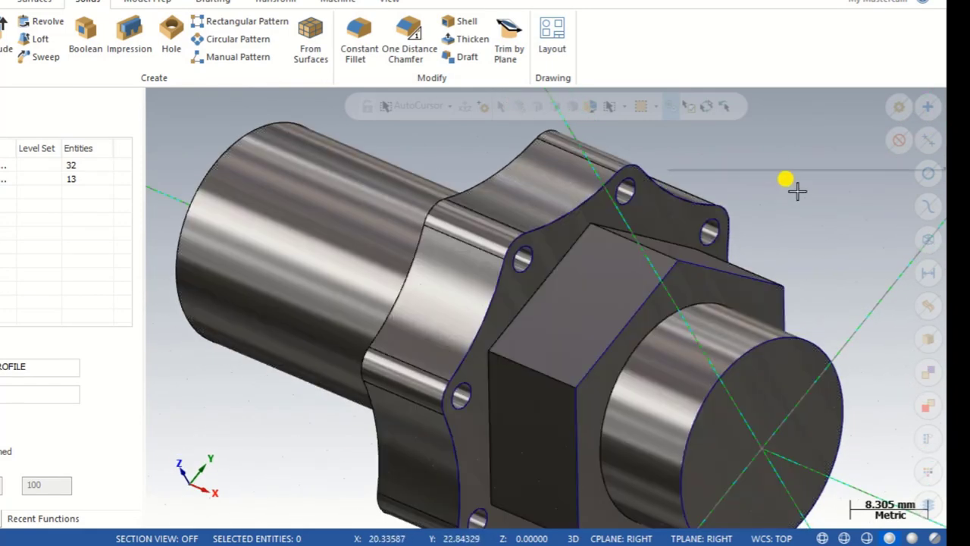
- Switch the viewport to Top (WCS), then orbit to an angled view of the part
right_click(794, 189)
left_click(791, 260)
scroll(463, 336, "up", 5)
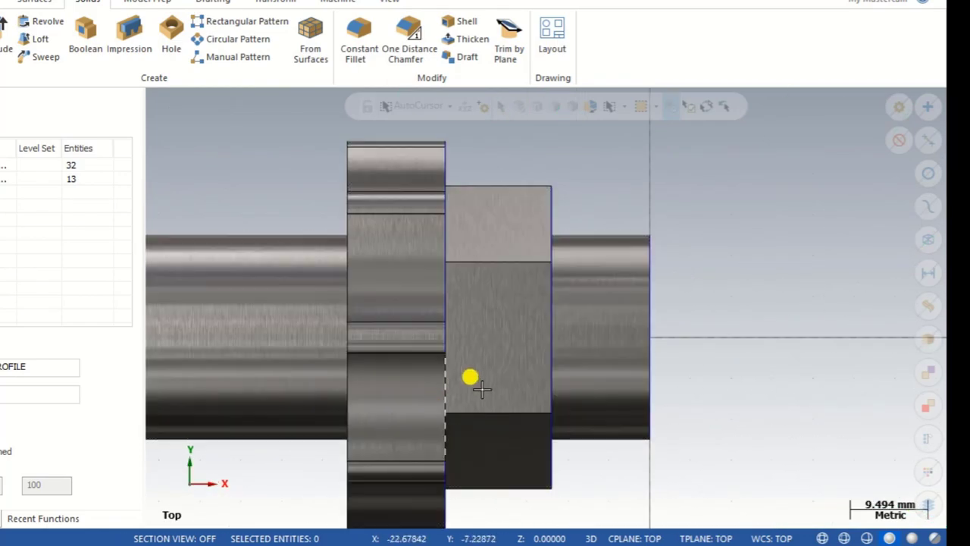
middle_click_drag(526, 347, 495, 311)
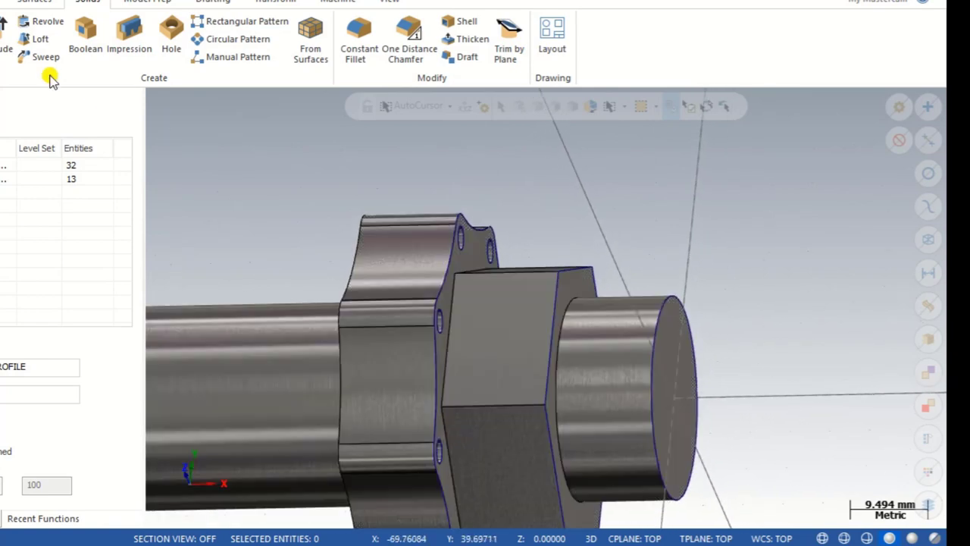
scroll(303, 41, "up", 2)
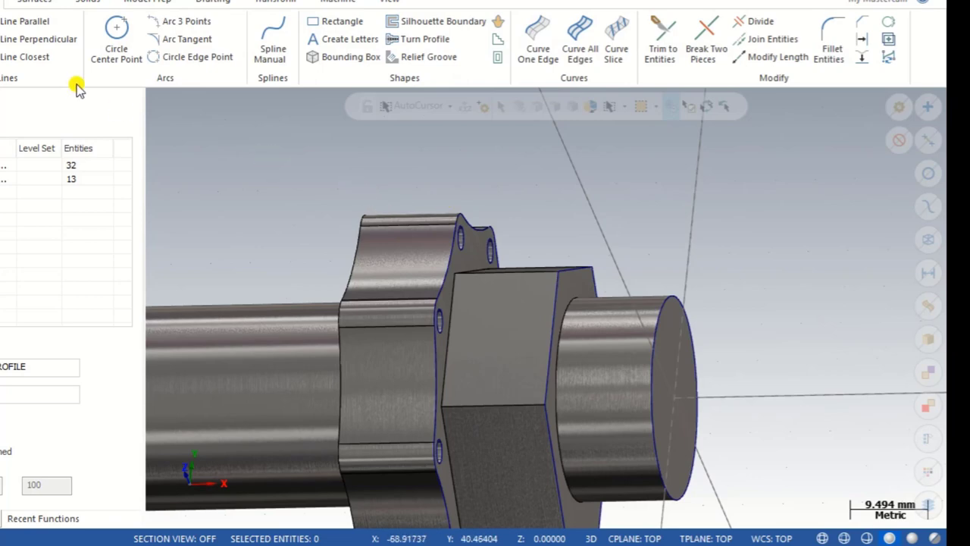
- Draw two endpoint lines corner to corner, forming an X across the upper hex face
left_click(24, 21)
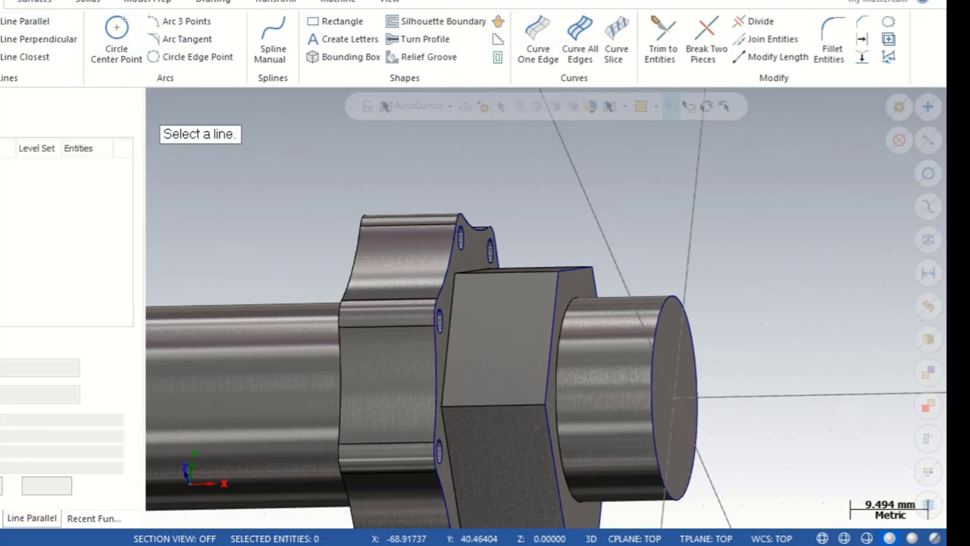
key("Escape")
left_click(453, 274)
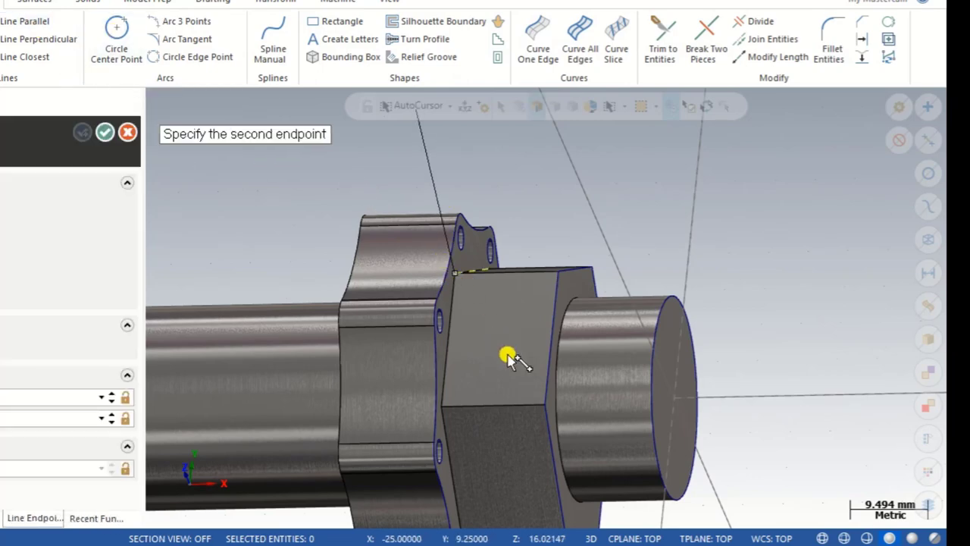
left_click(538, 400)
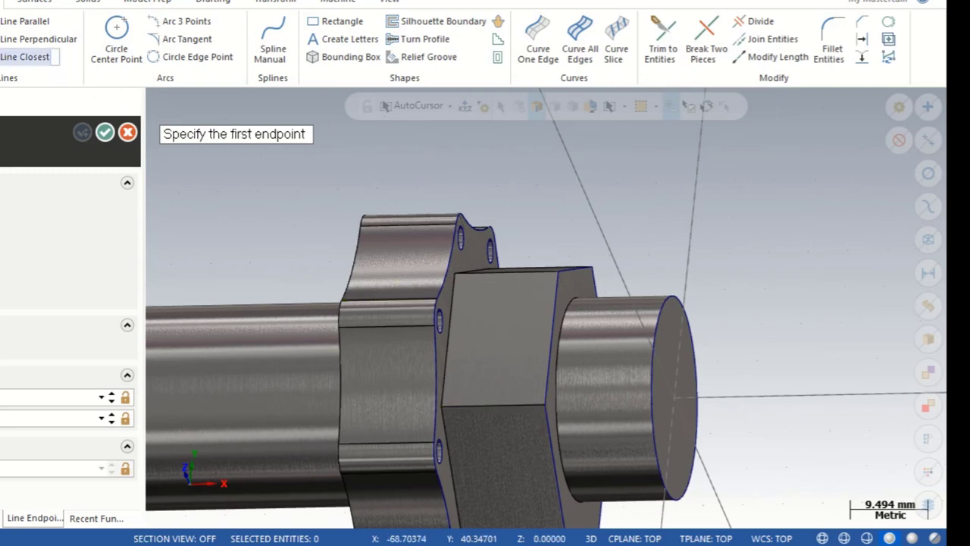
left_click(456, 278)
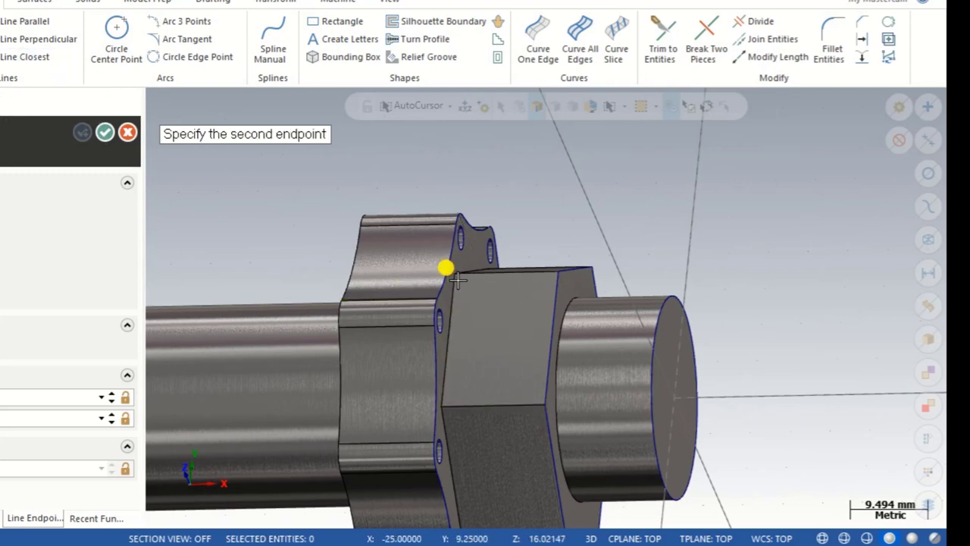
left_click(544, 401)
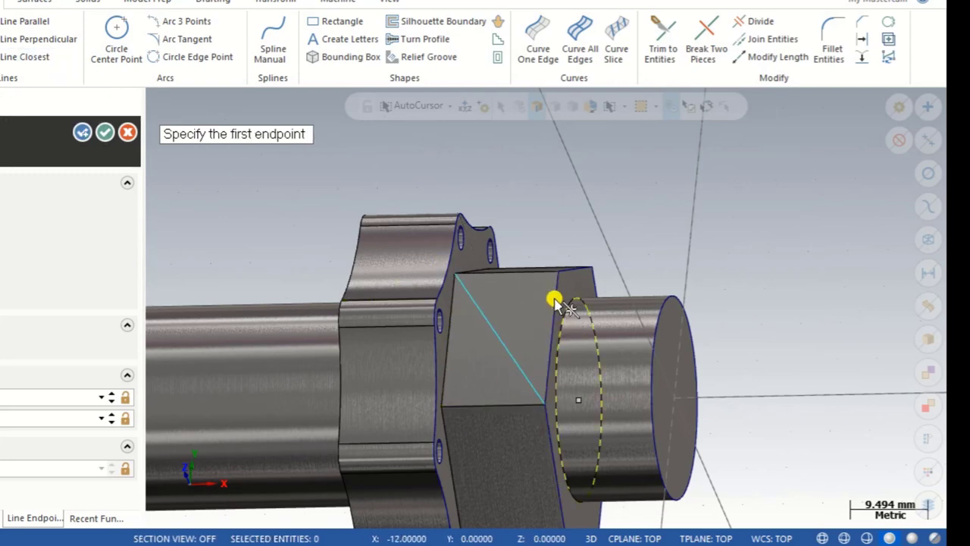
left_click(558, 271)
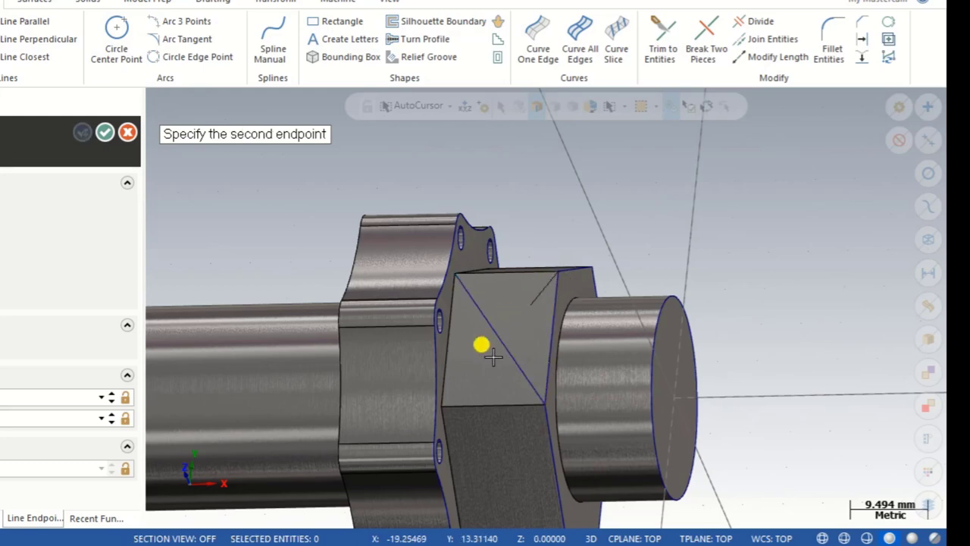
left_click(441, 405)
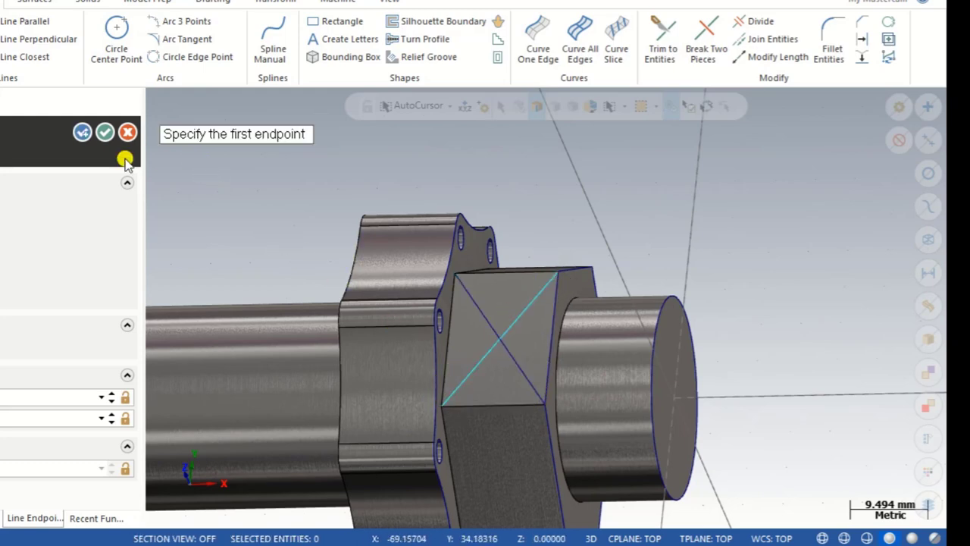
left_click(109, 136)
- Place a circle centred where the diagonals cross, then delete both diagonal lines
left_click(114, 29)
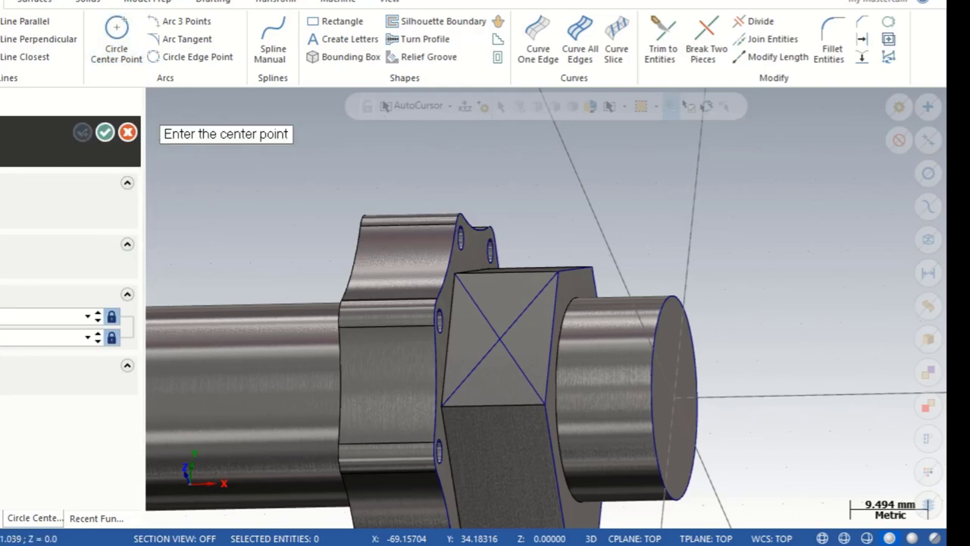
left_click(499, 338)
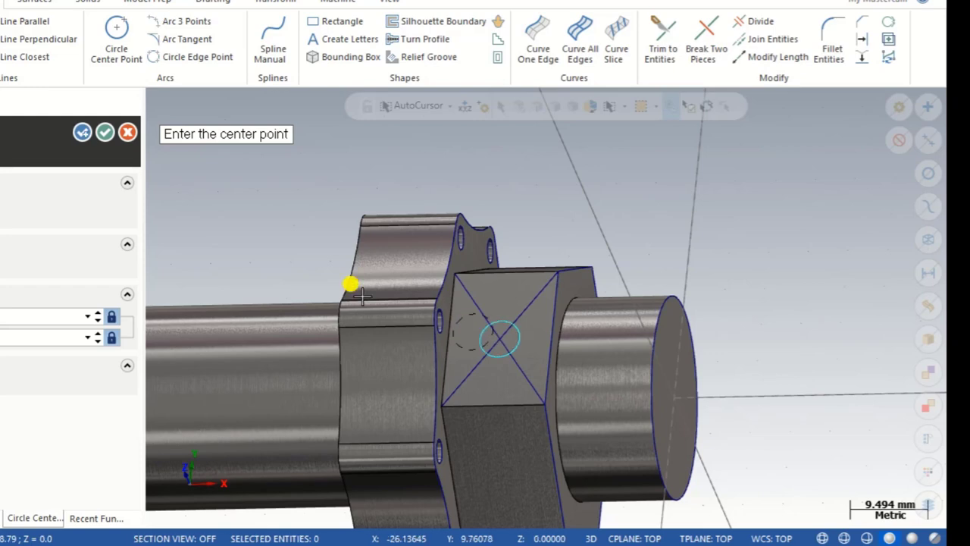
left_click(104, 134)
left_click(463, 379)
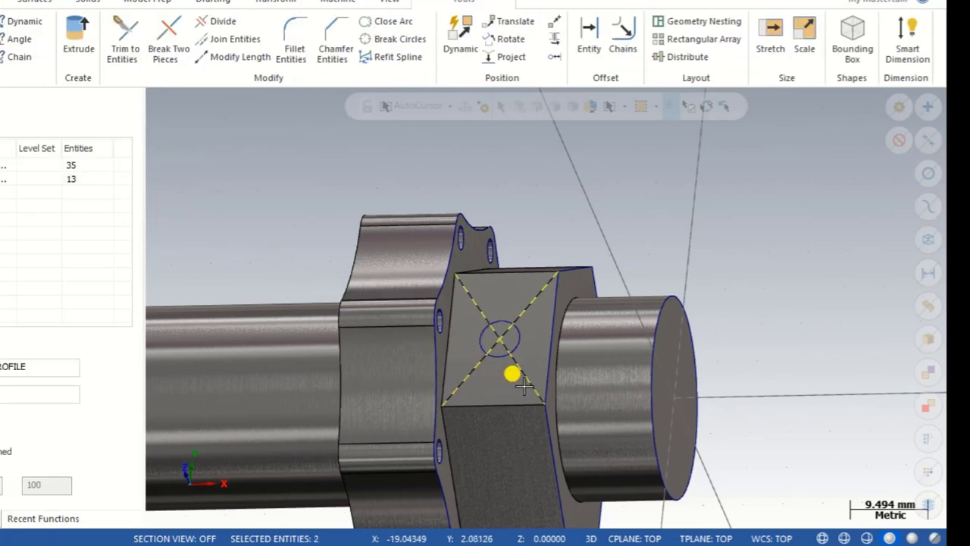
key("Delete")
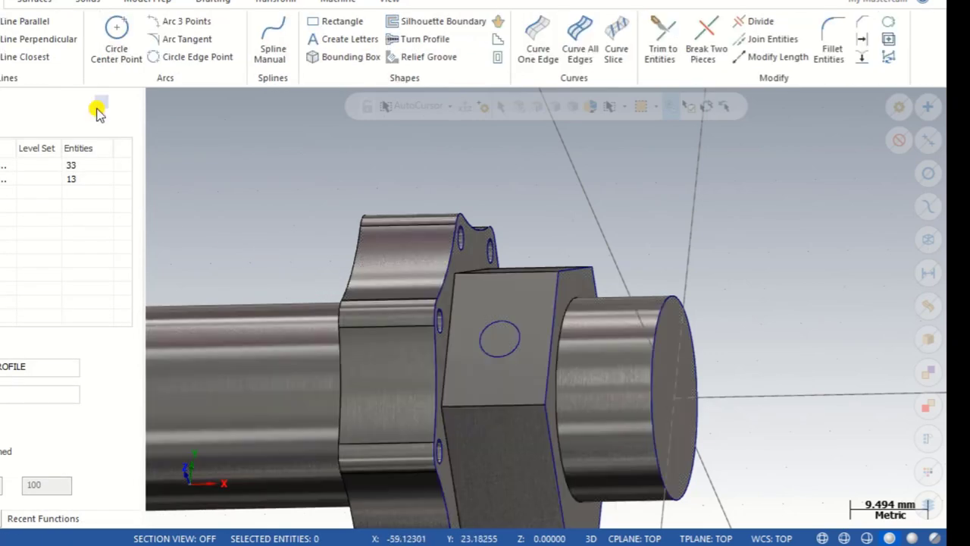
left_click(80, 4)
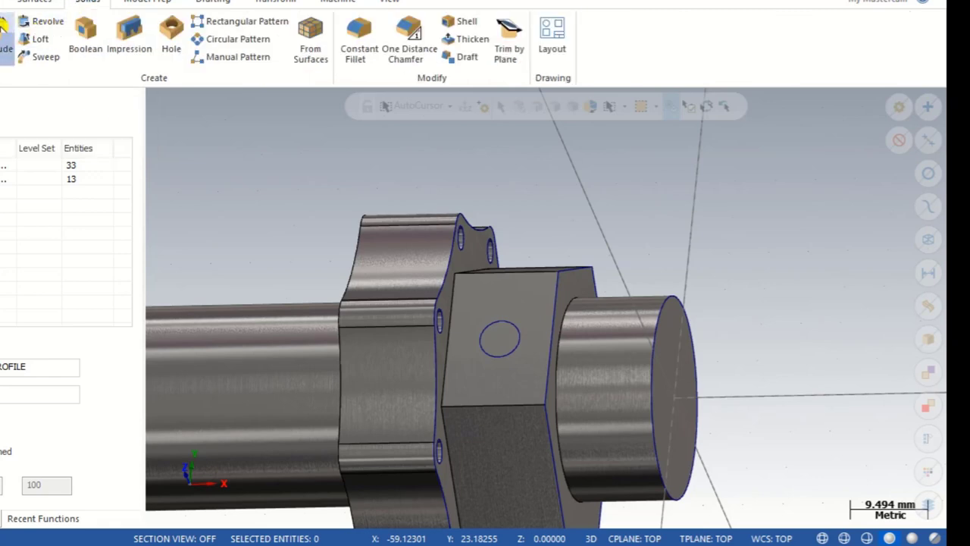
- Extrude-cut the centred circle into the hex face to form the cross hole
left_click(476, 333)
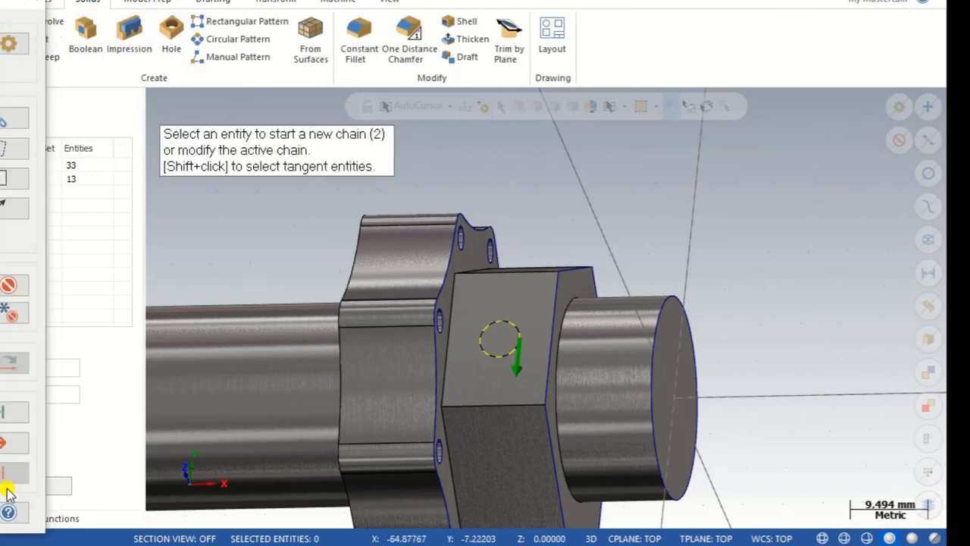
key("Return")
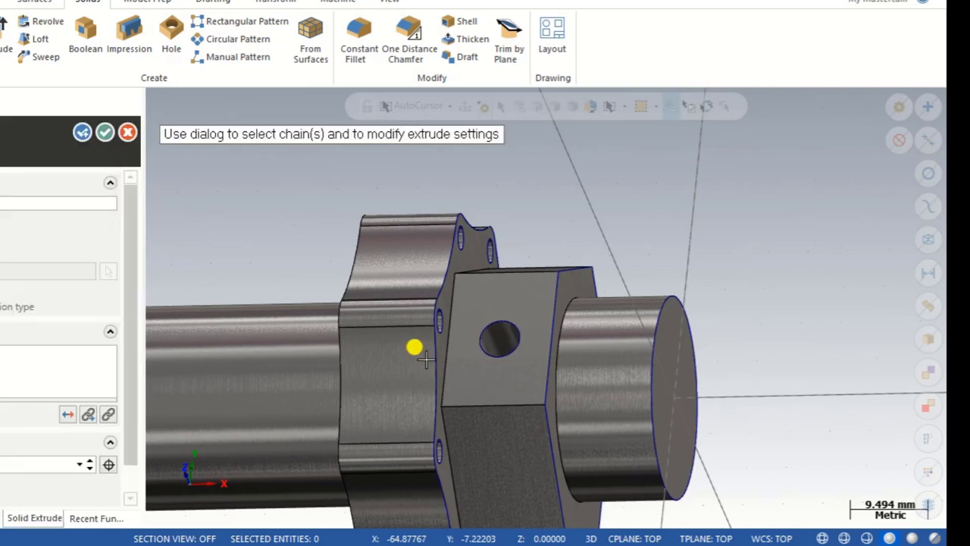
left_click(83, 134)
- Switch to the Isometric (WCS) view and orbit to inspect the cross hole
scroll(765, 273, "down", 2)
right_click(743, 228)
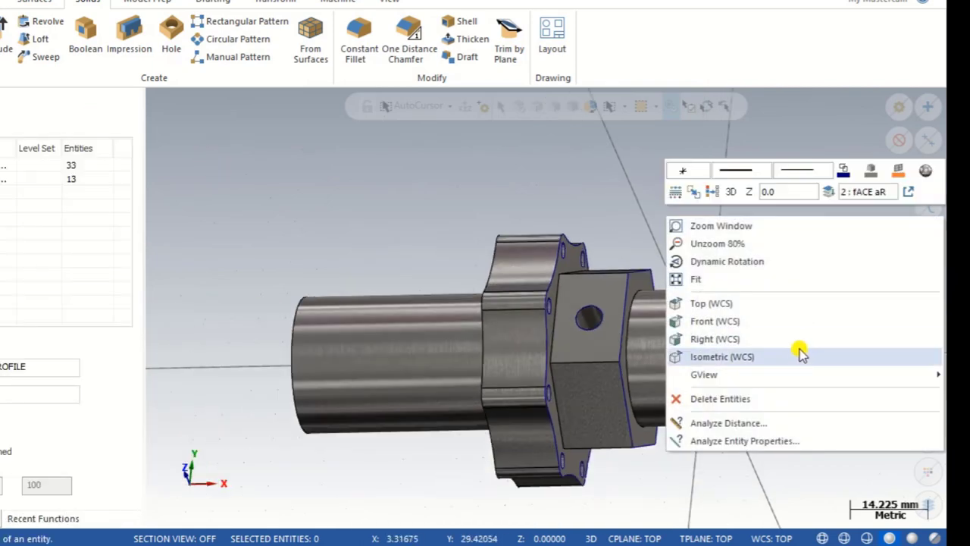
left_click(722, 356)
scroll(552, 369, "down", 3)
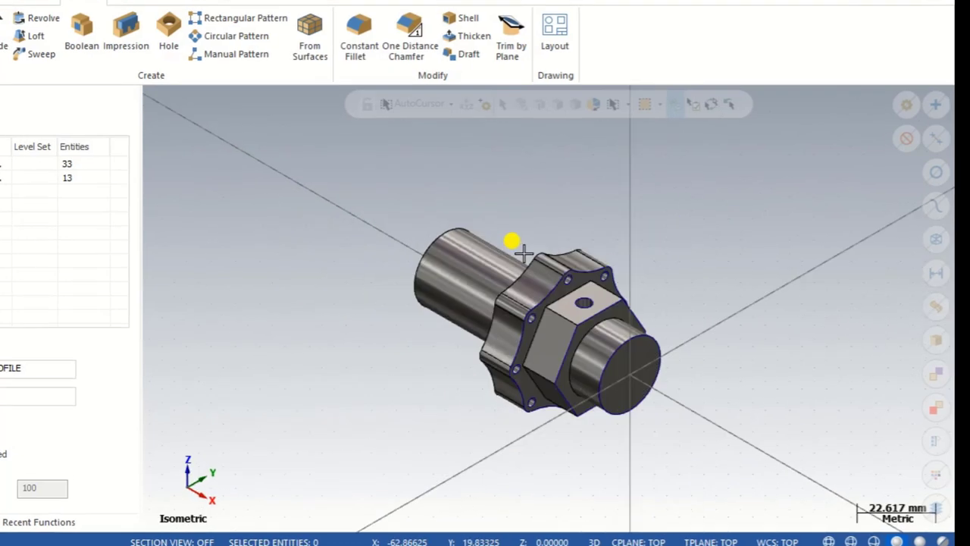
middle_click_drag(523, 254, 516, 392)
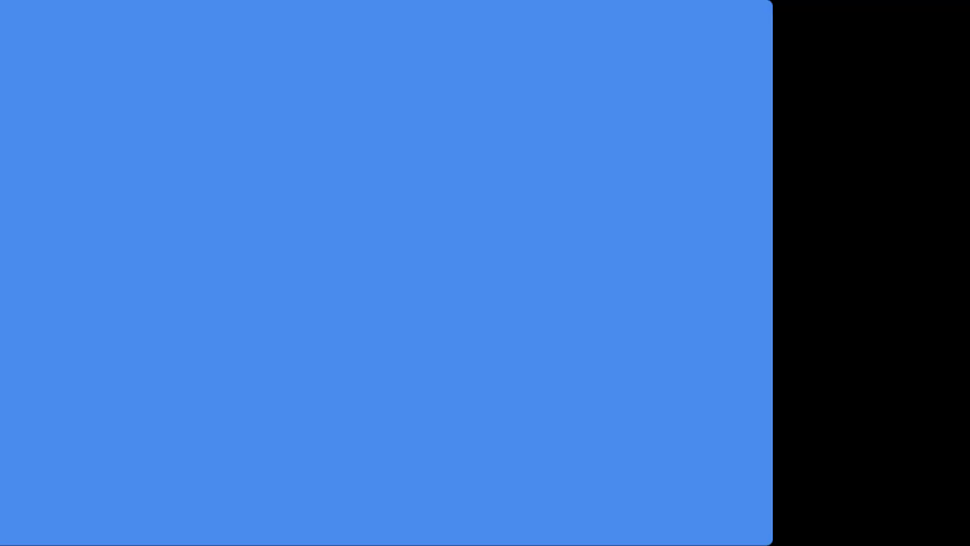